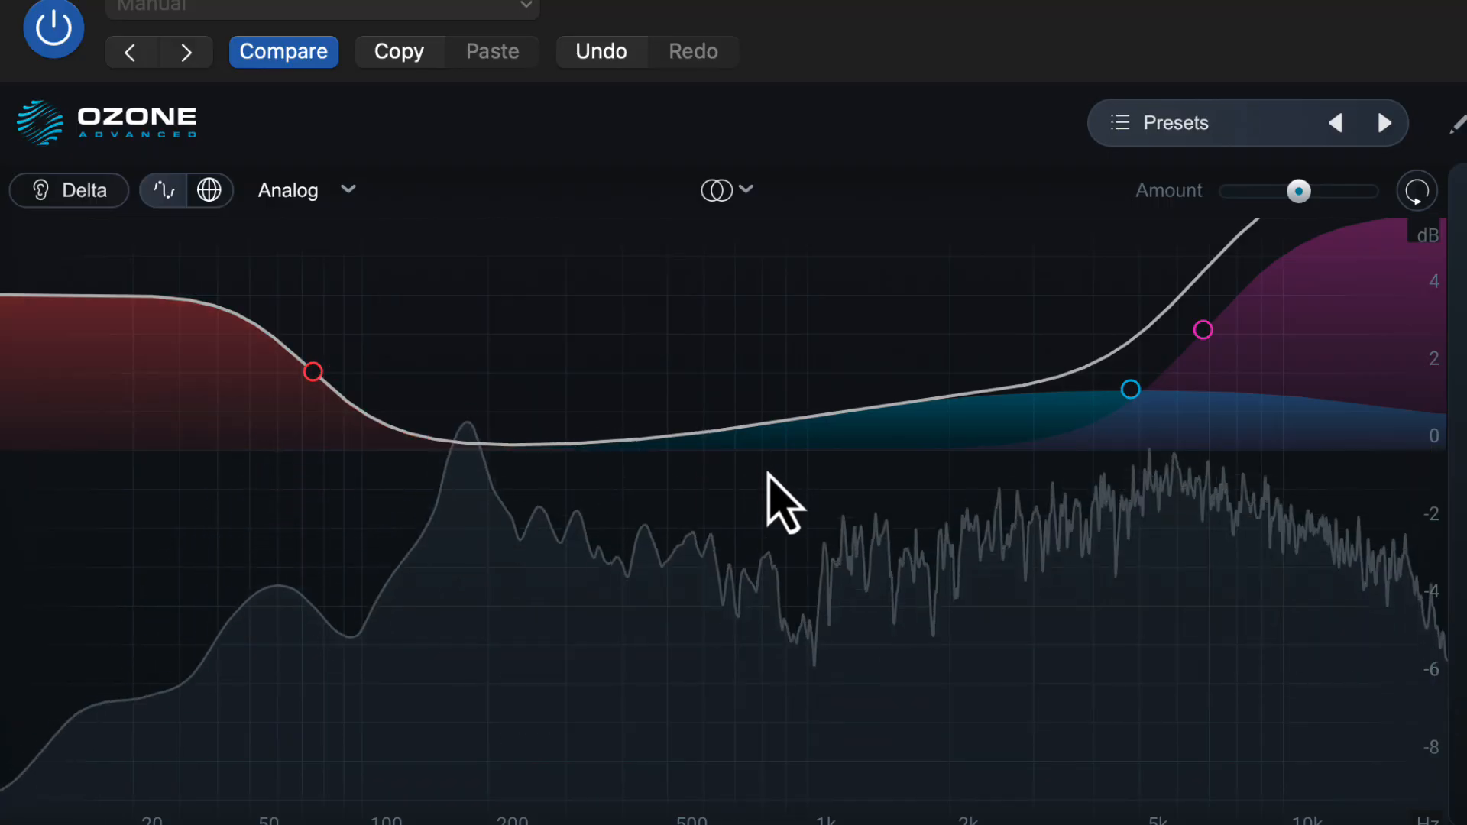
Try a midrange cut and a high-frequency boost on the equalizer curve, and reset the equalizer to flat.
left_click_drag(749, 418, 778, 553)
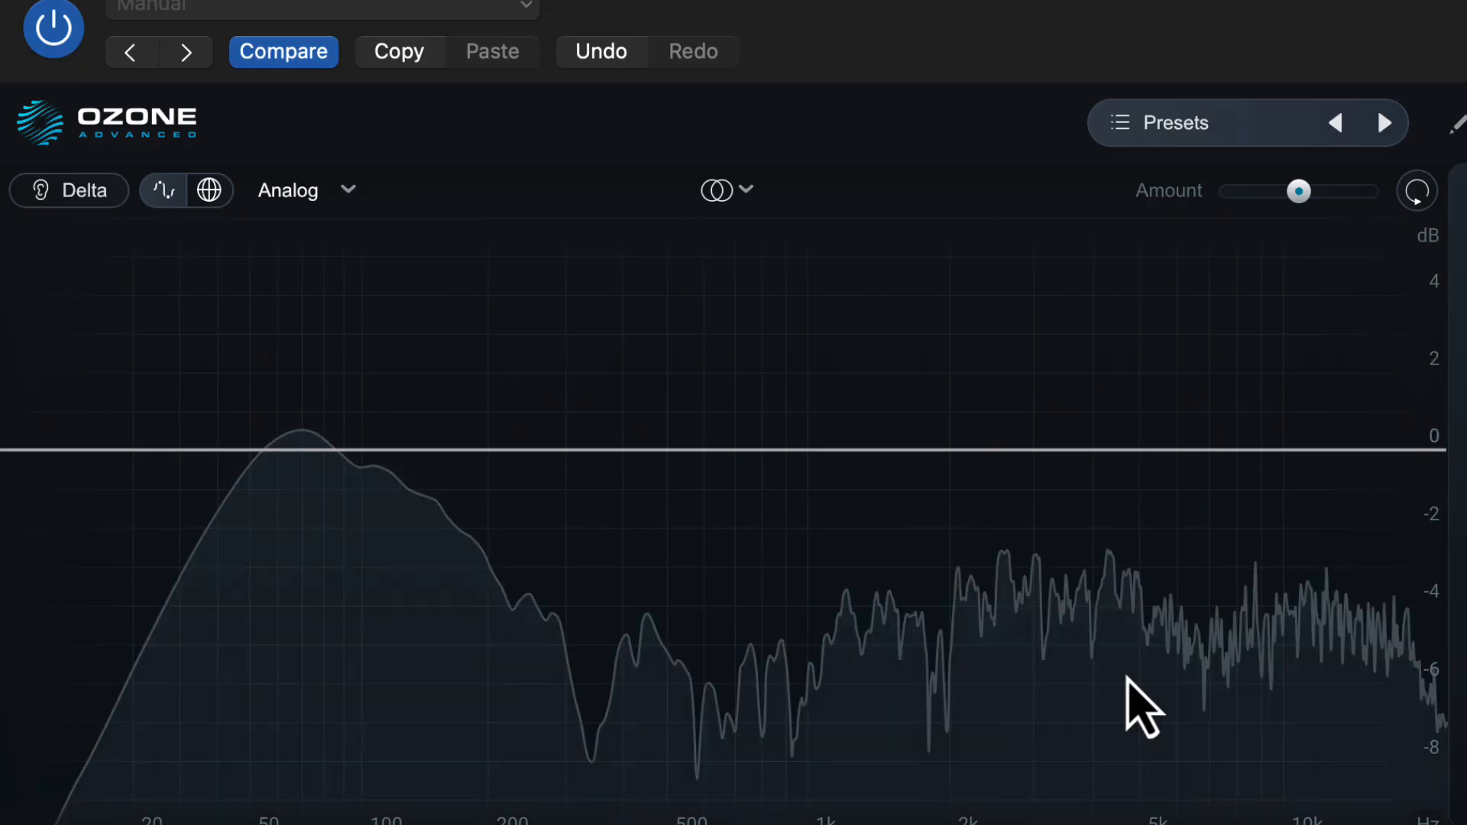
left_click_drag(1154, 448, 1292, 343)
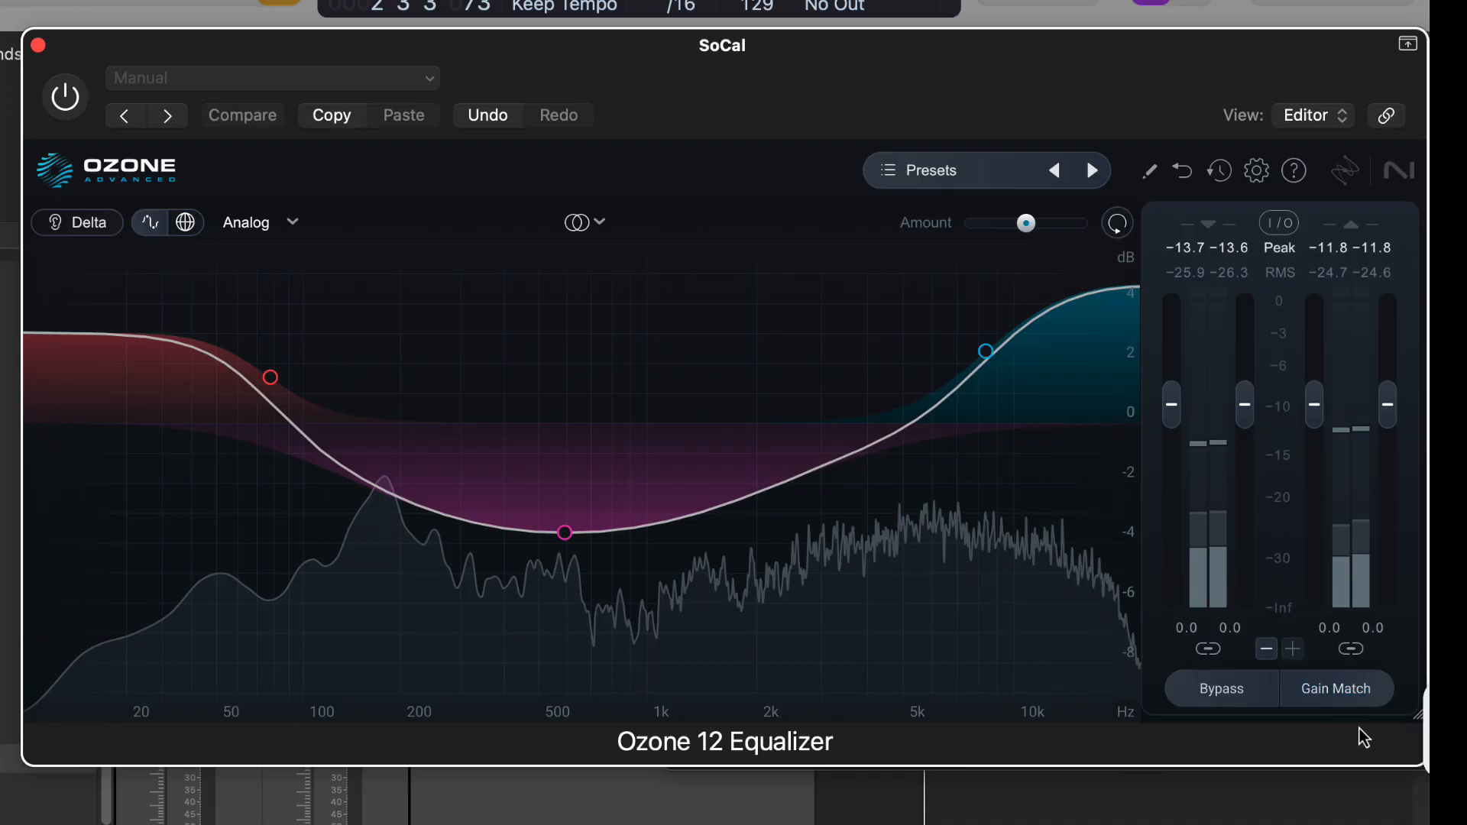
left_click(1116, 229)
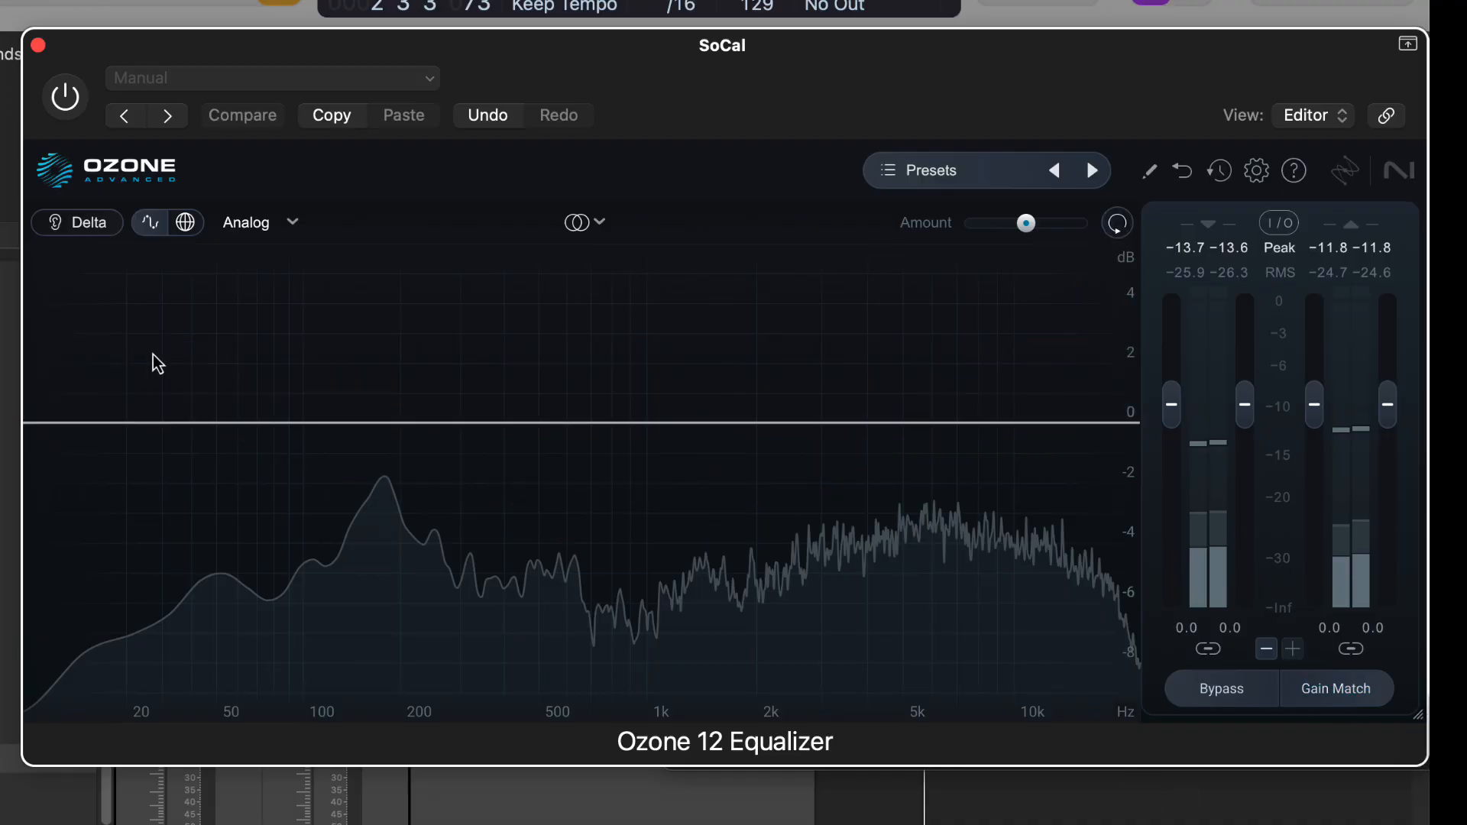
Review the equalizer's filter modes, keeping Analog, and view the available channel processing modes.
left_click(276, 237)
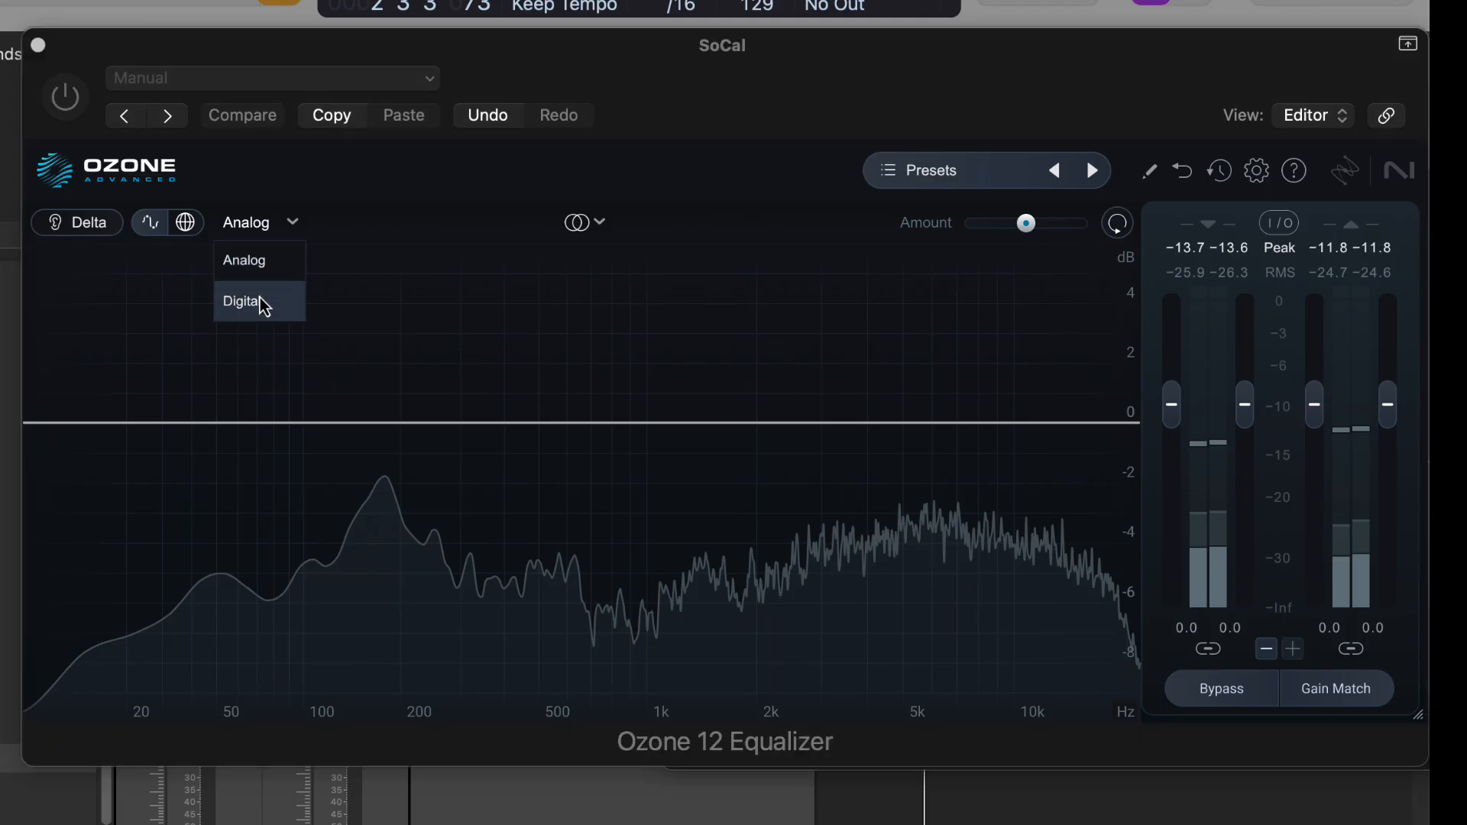
left_click(322, 227)
left_click(286, 228)
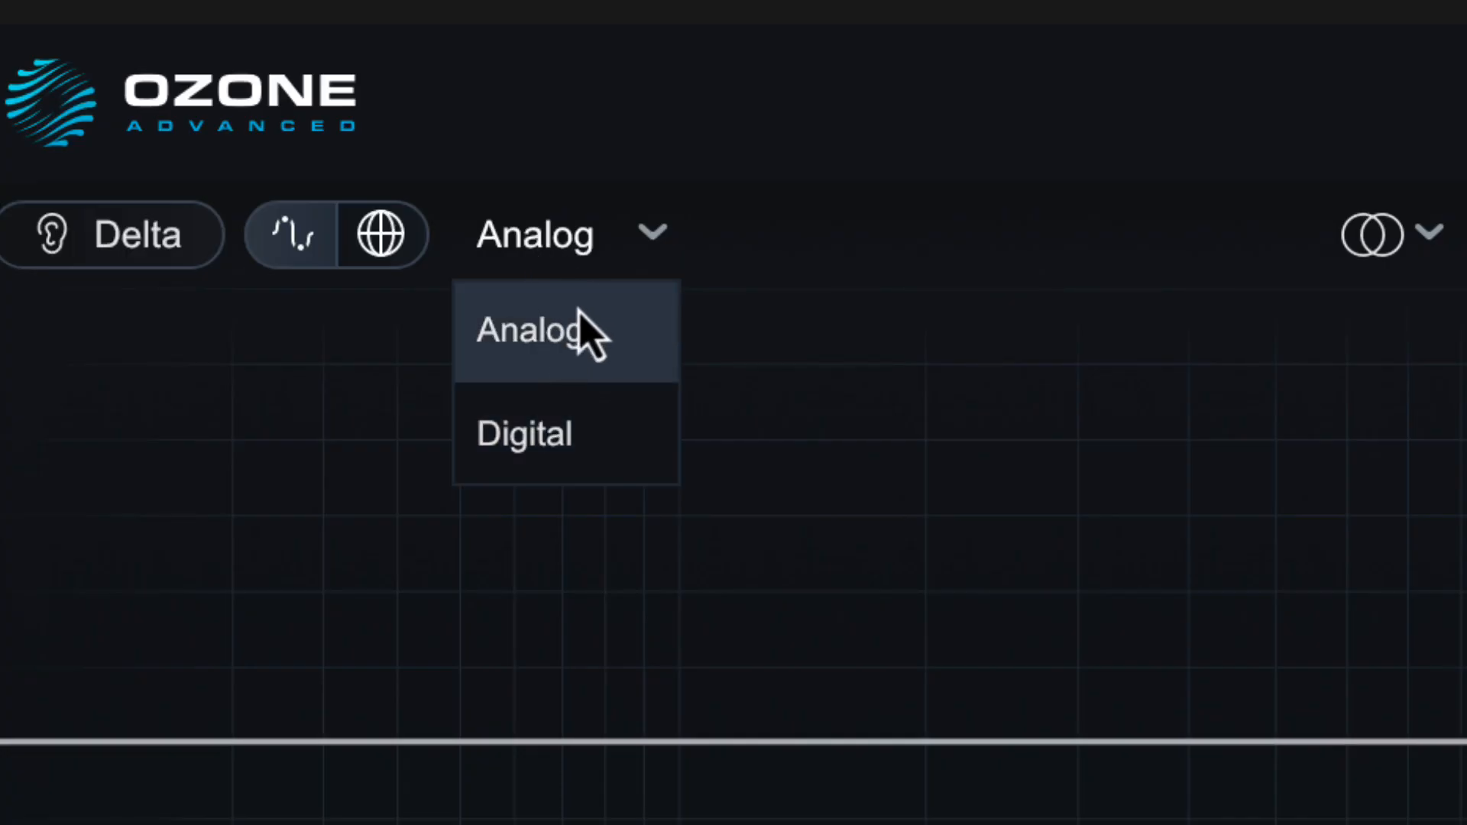
left_click(576, 302)
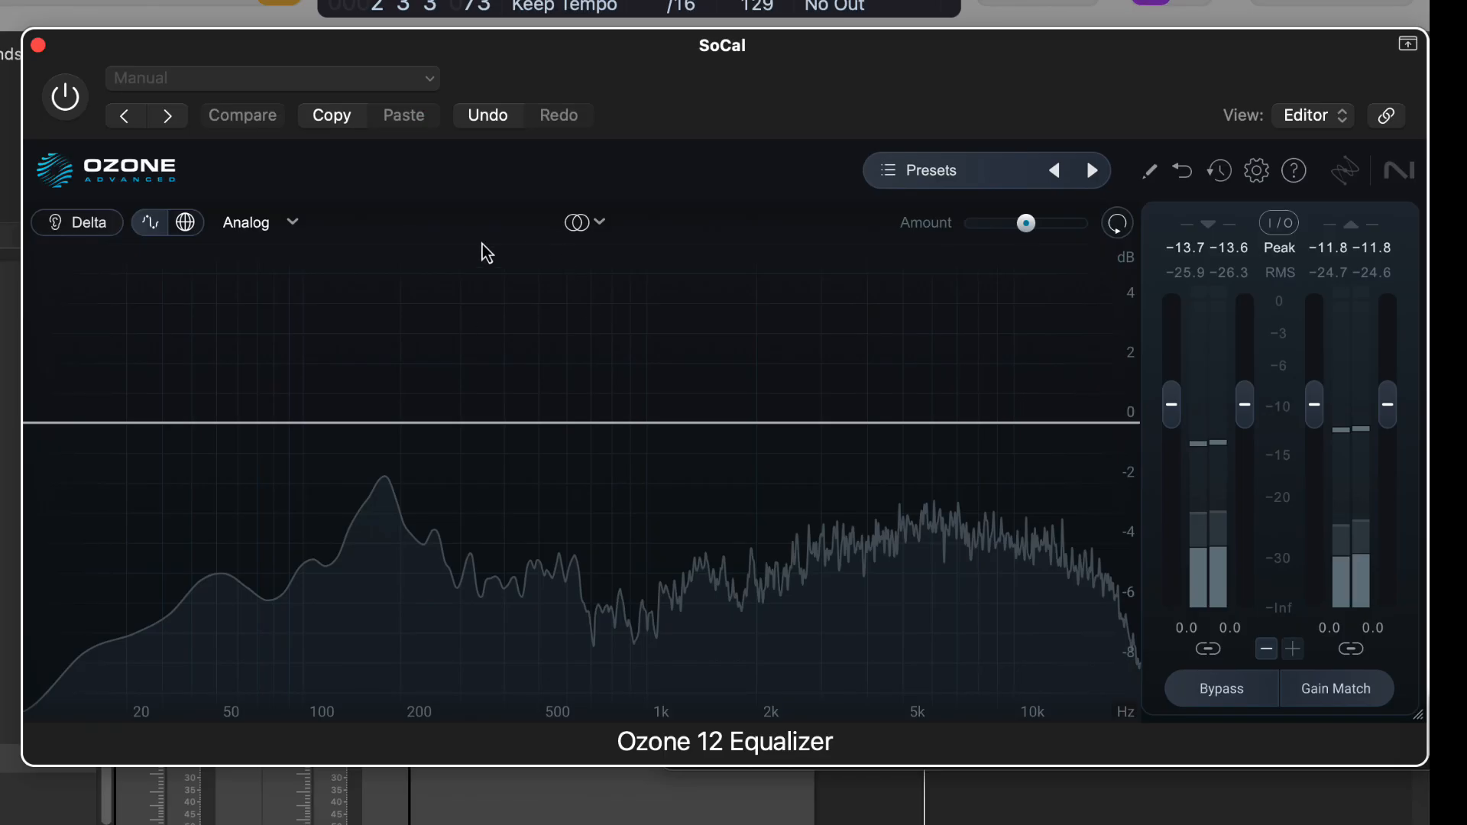
left_click(1374, 234)
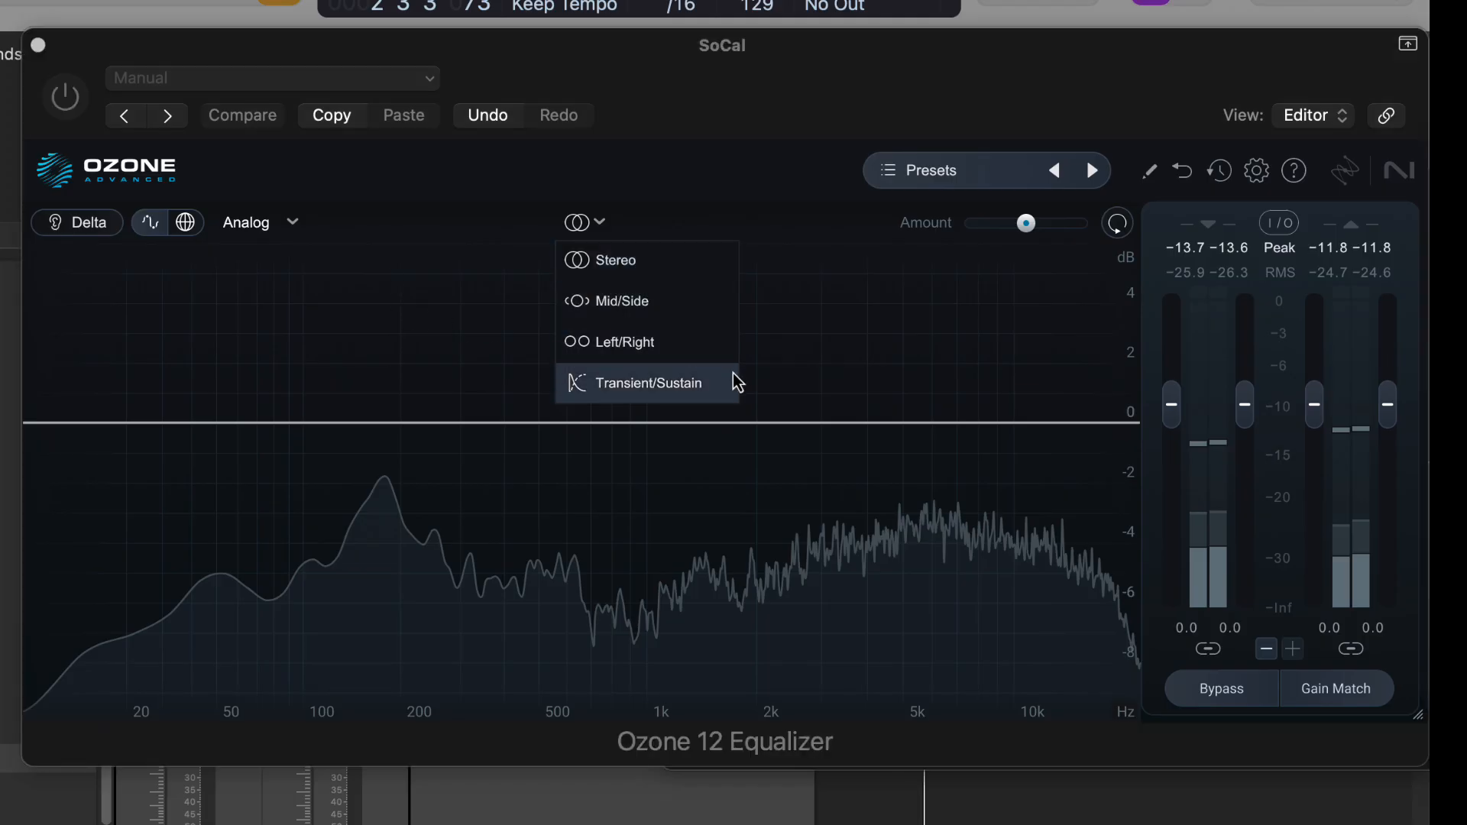
left_click(496, 225)
Add six bell bands along the curve at about 79, 316, 926, 3138, 7258 and 26 Hz.
left_click(272, 426)
left_click(468, 421)
left_click(634, 419)
left_click(829, 423)
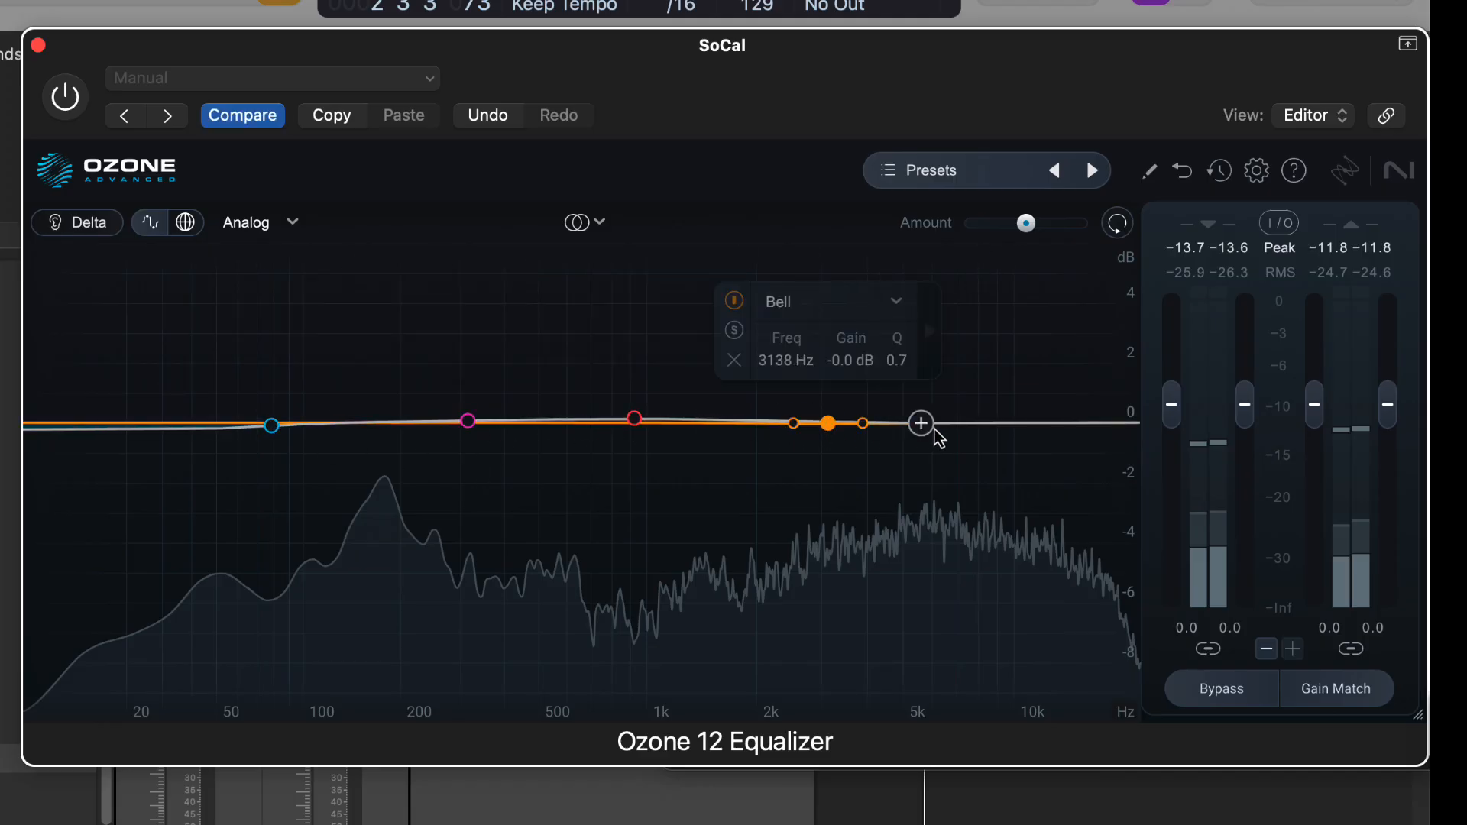
left_click(962, 424)
left_click(150, 432)
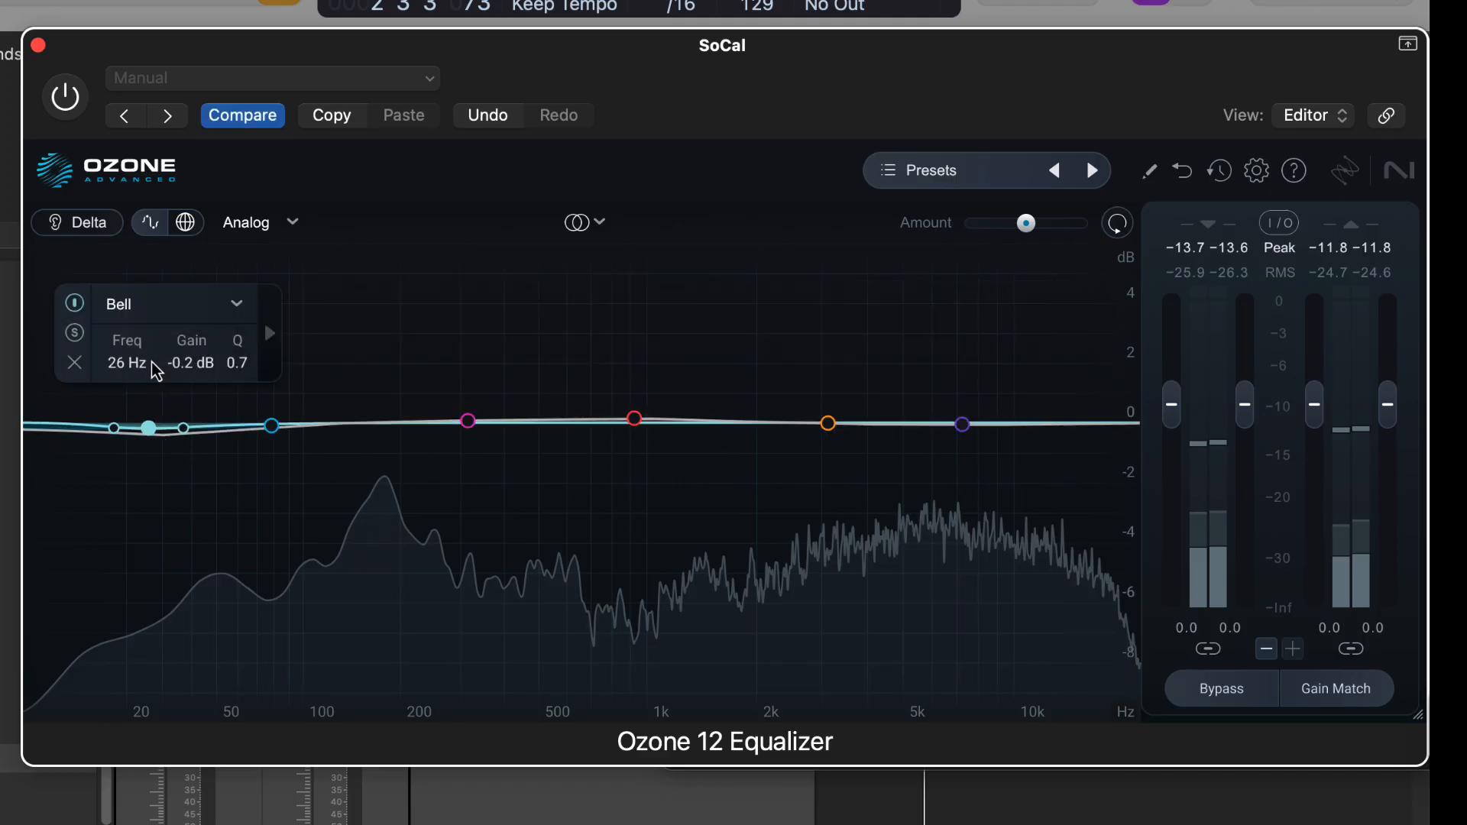
Switch the equalizer to Digital mode and change the 26 Hz band to a Surgical High-Pass filter.
left_click(153, 303)
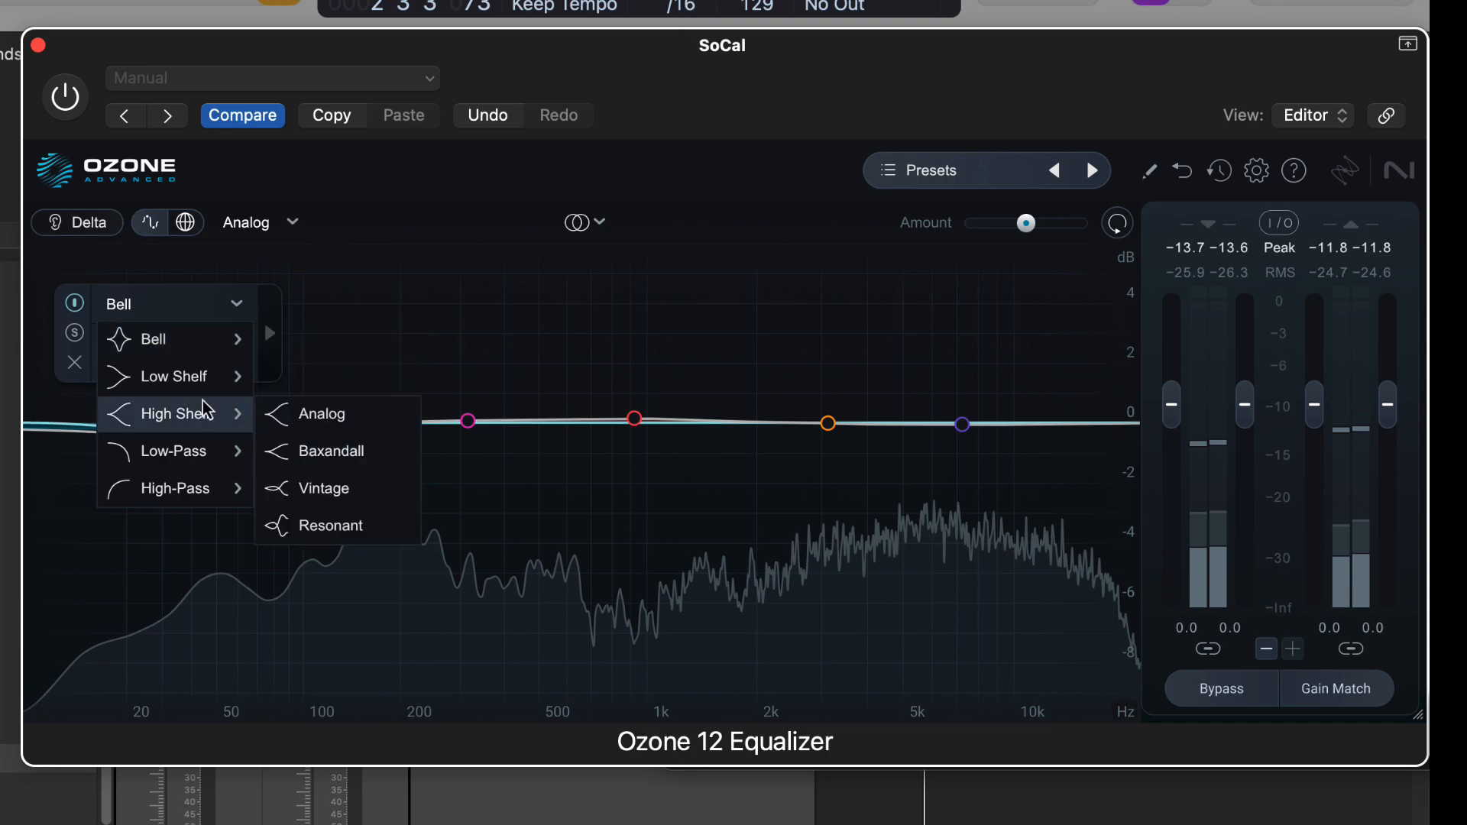
left_click(239, 229)
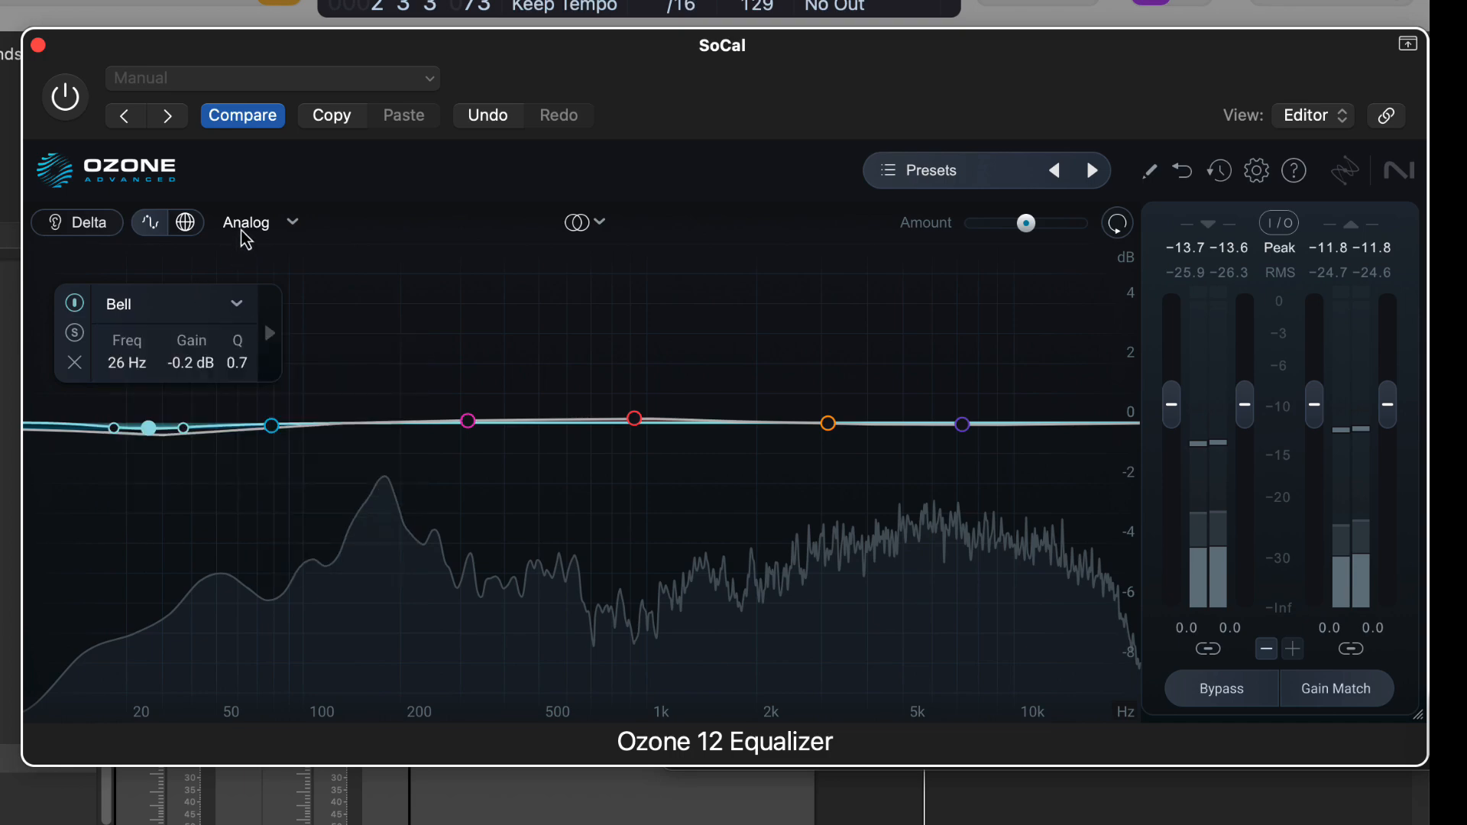
left_click(245, 223)
left_click(253, 300)
left_click(180, 312)
mouse_move(191, 495)
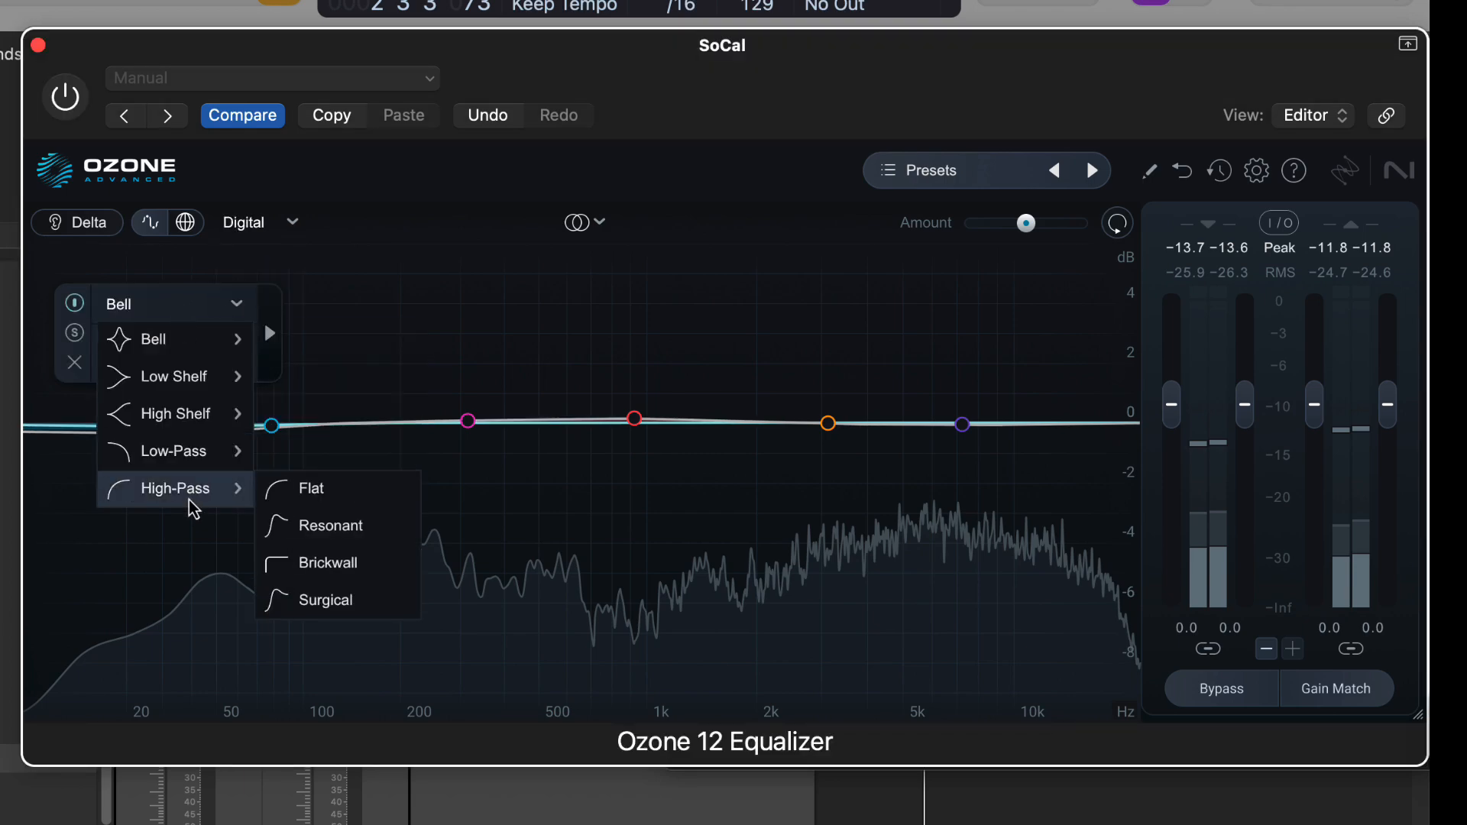
left_click(300, 608)
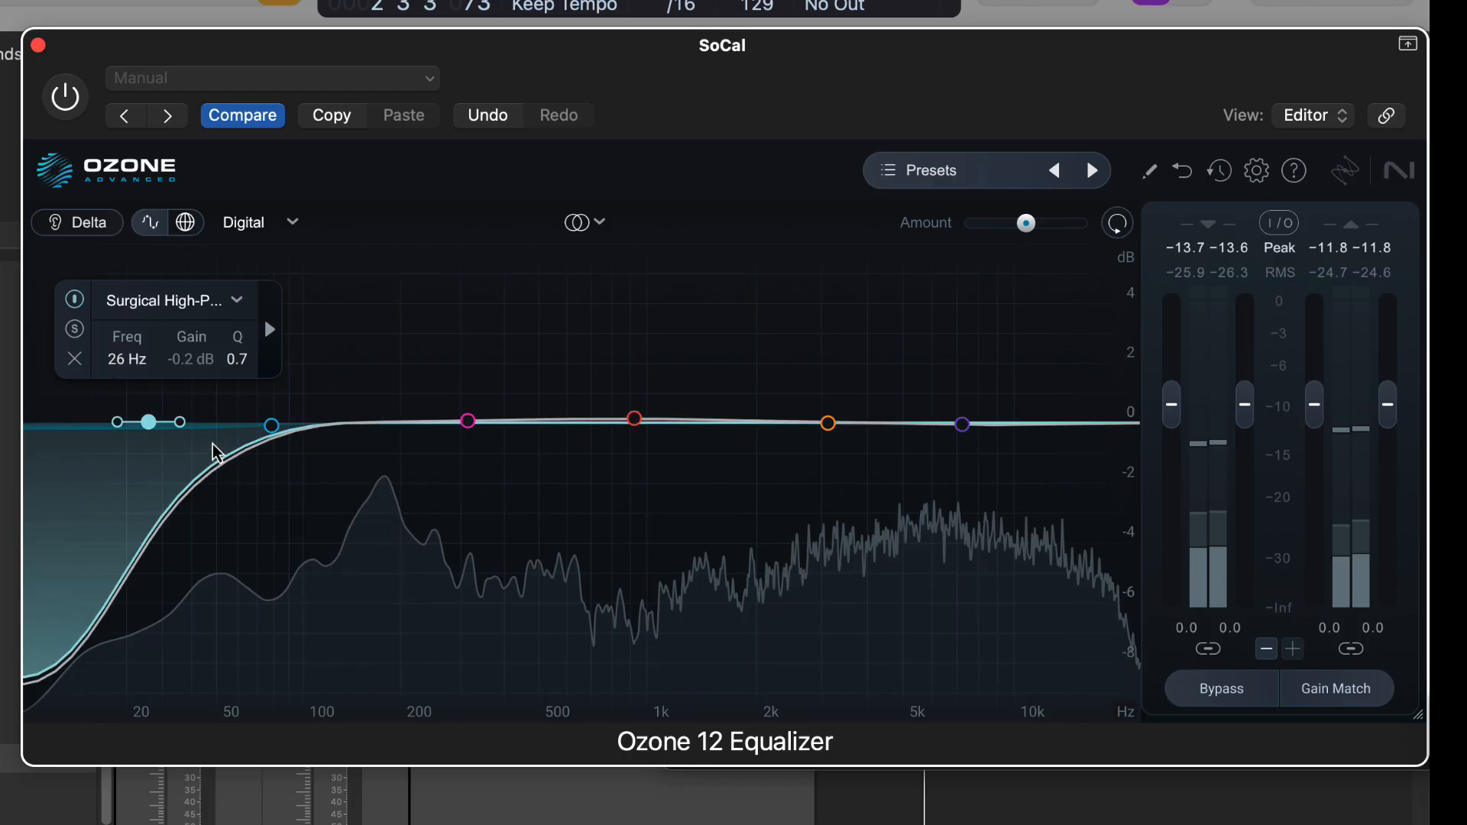
Switch the equalizer to Analog mode and back to Digital to compare the high-pass filter's shapes.
left_click(246, 223)
left_click(258, 264)
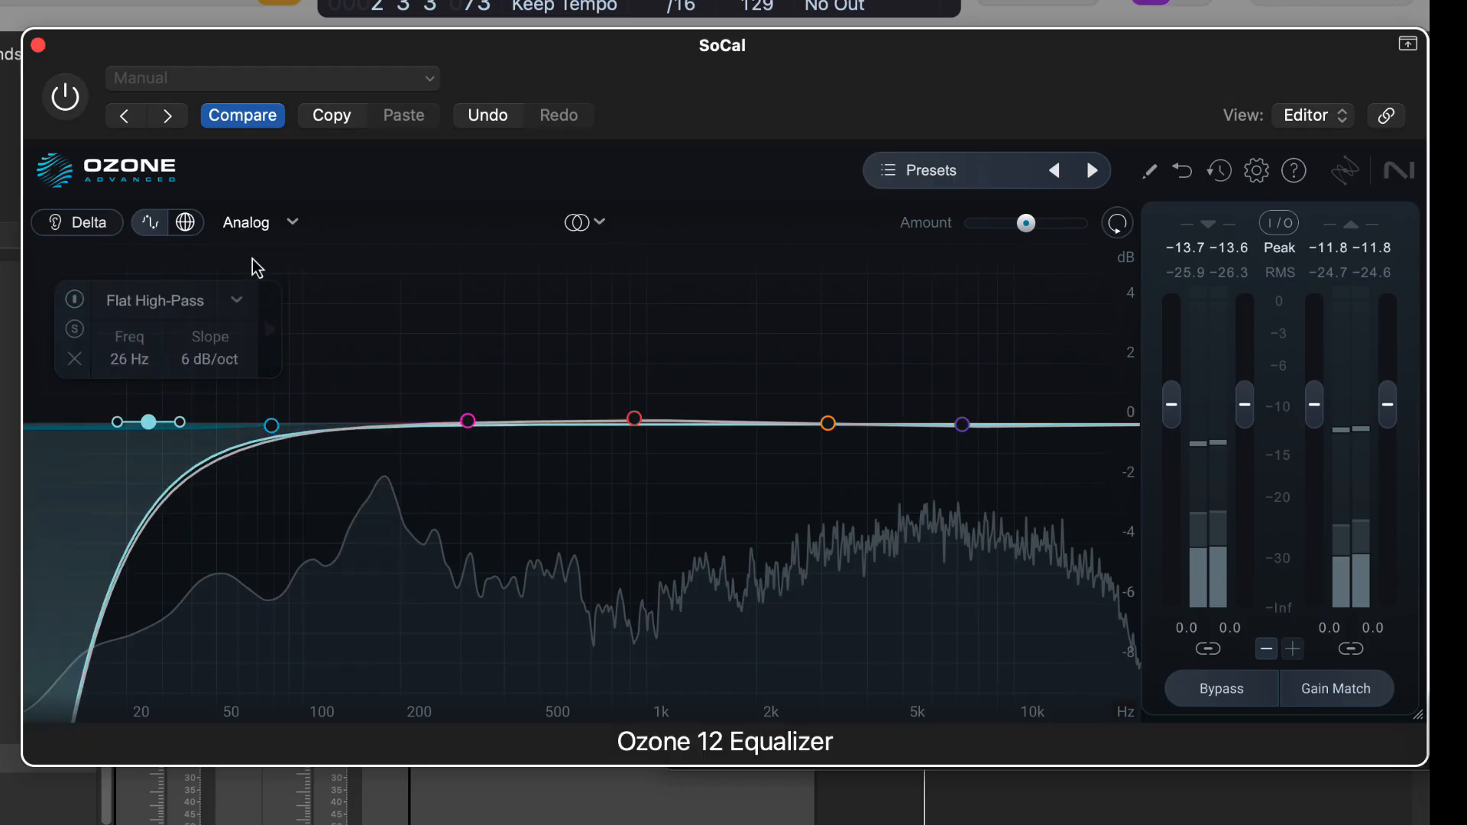
left_click(256, 231)
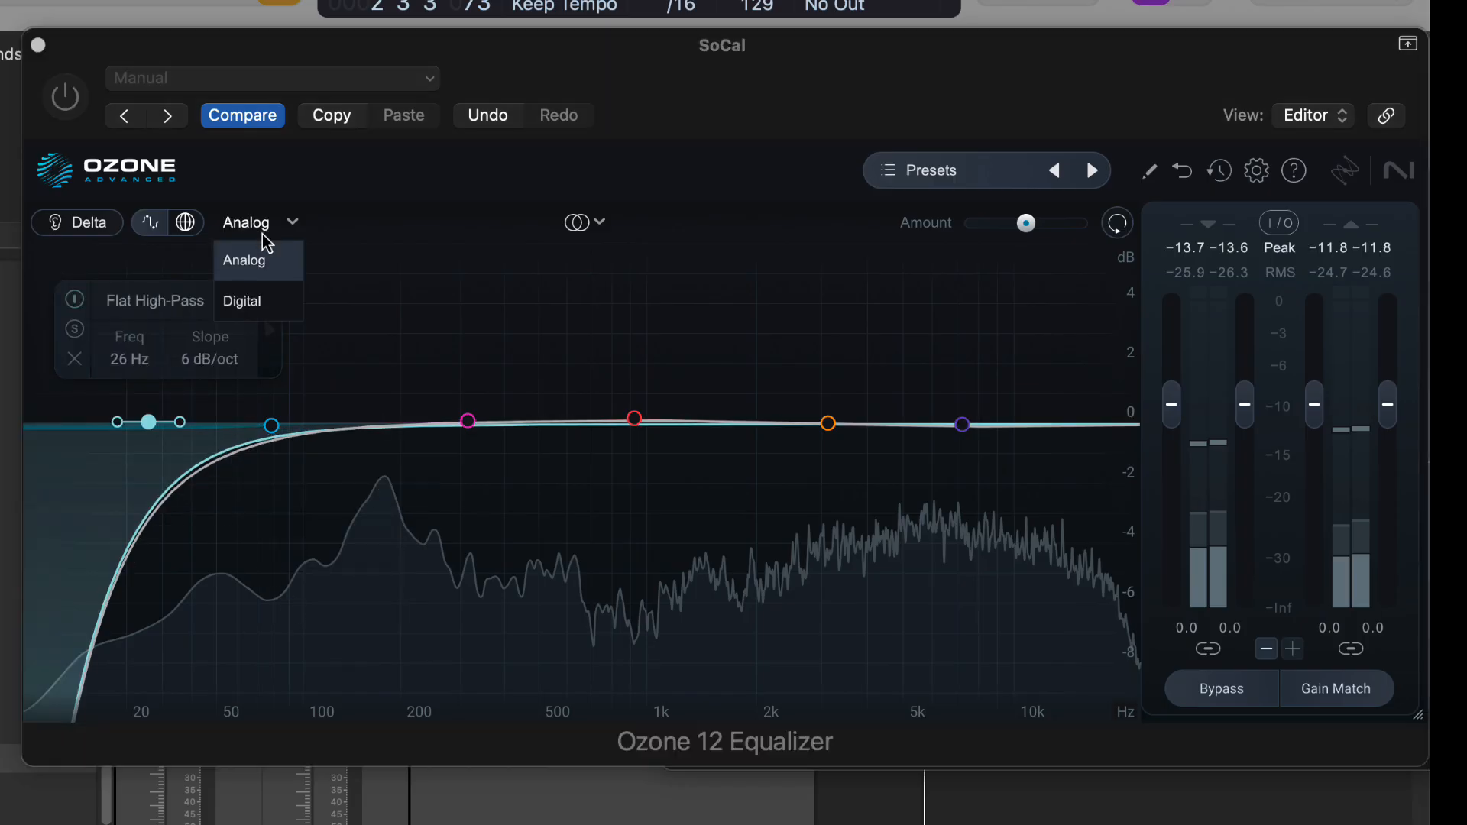
left_click(263, 292)
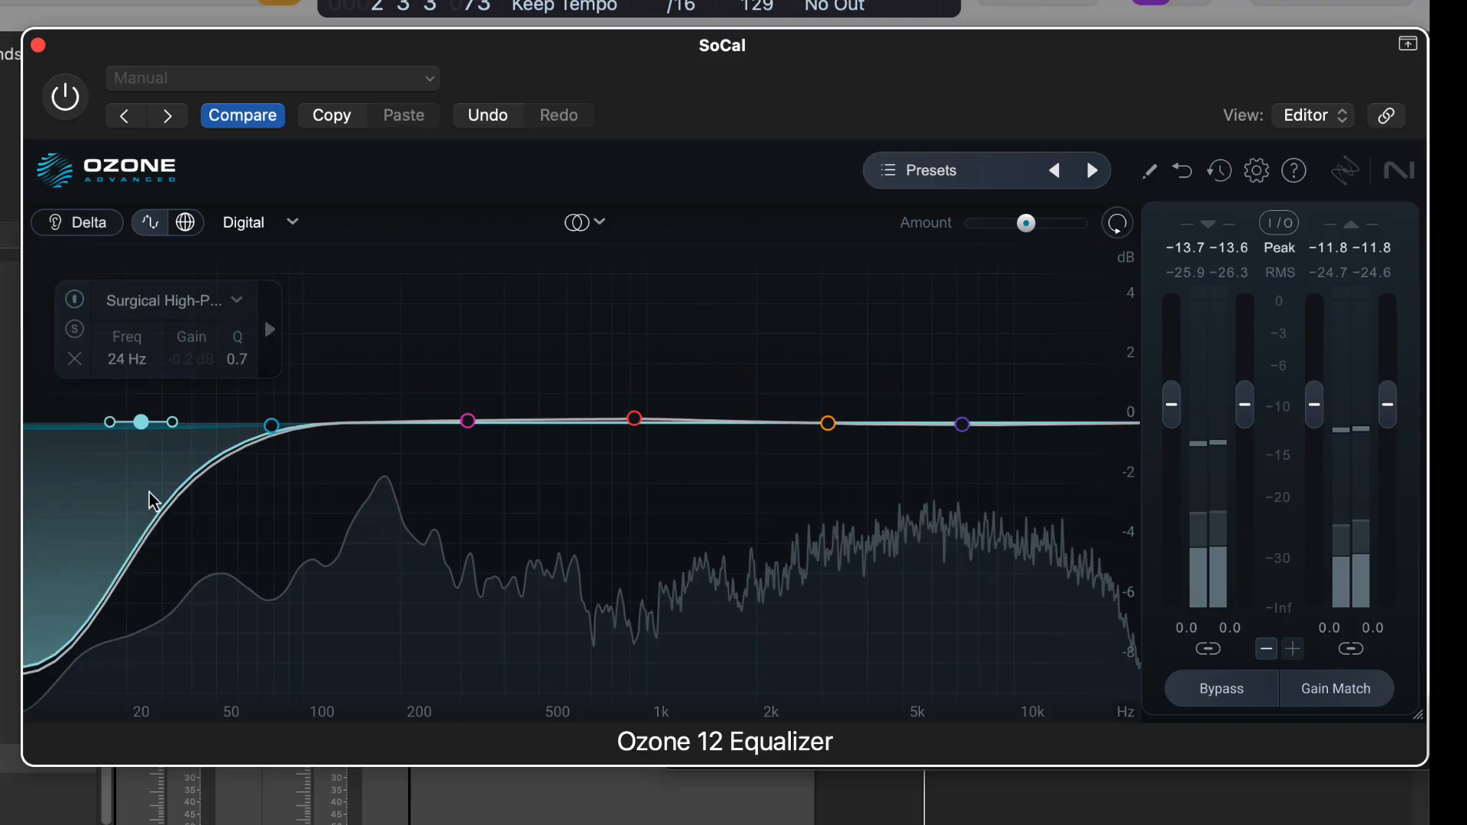
Set the Surgical High-Pass band's Q to about 0.3 at 26 Hz and return the equalizer to Analog mode.
left_click_drag(187, 423, 190, 383)
left_click(245, 223)
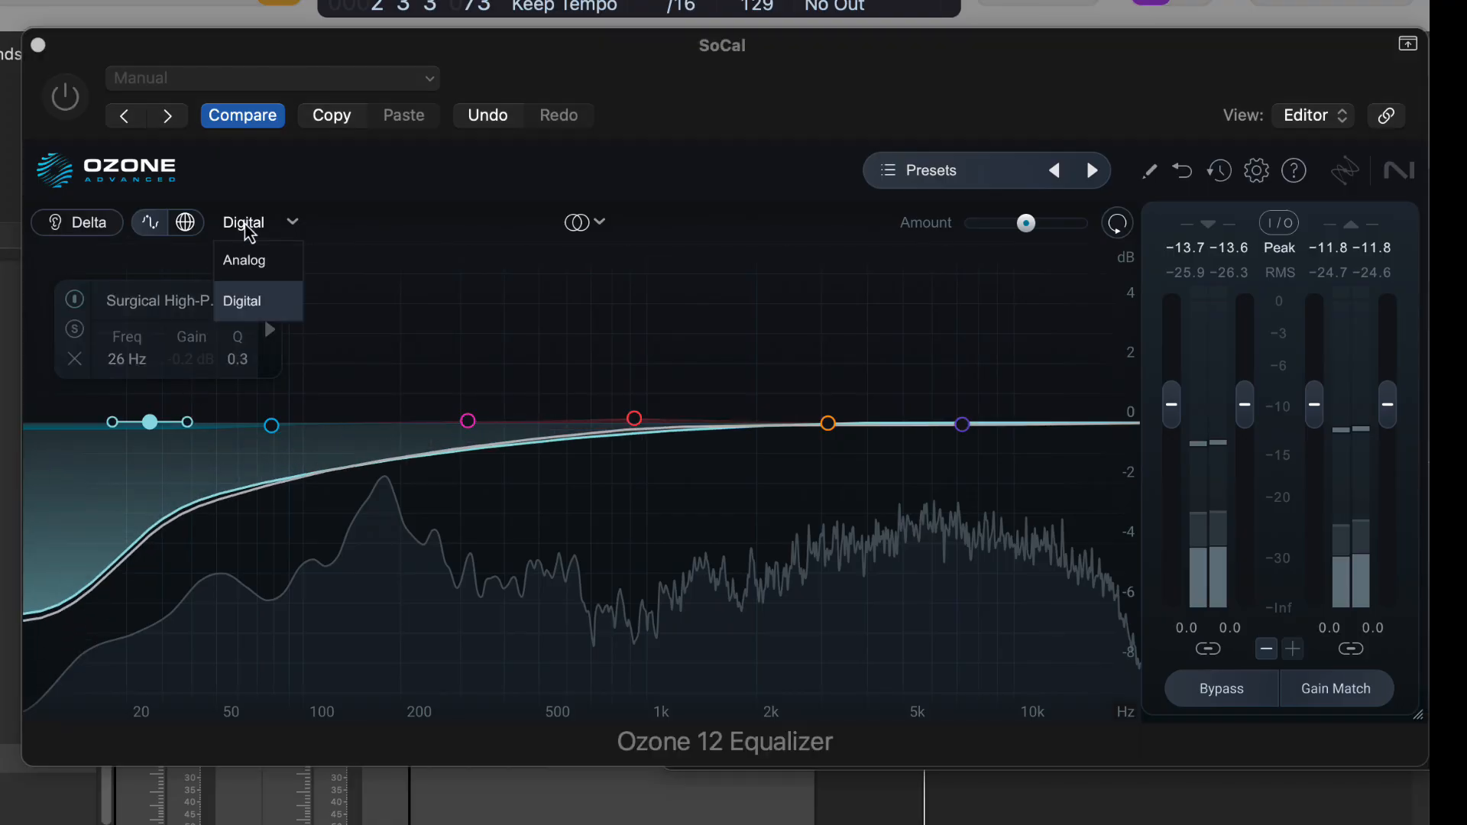
left_click(252, 257)
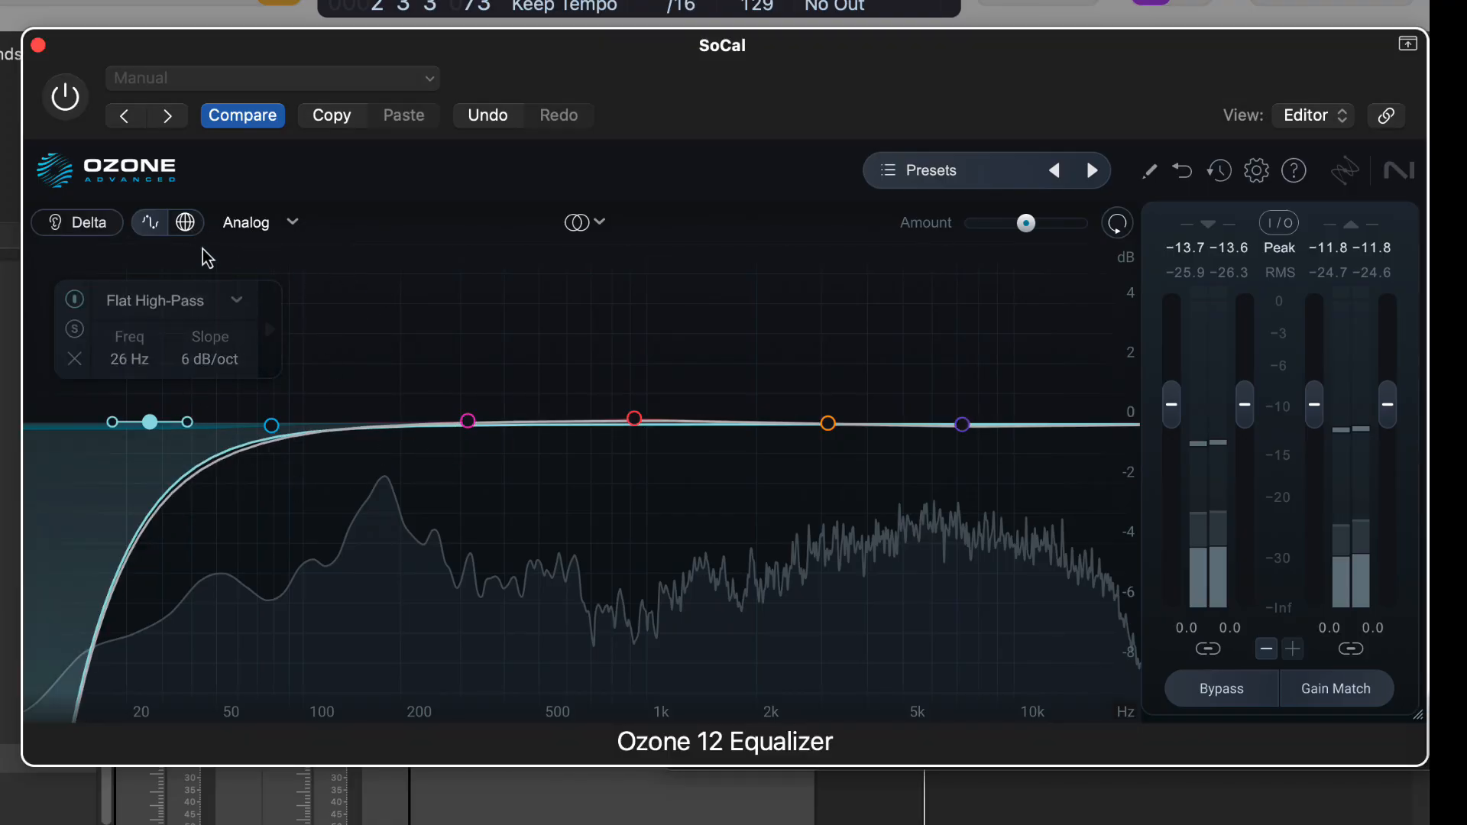
Show the settings of all bands below the curve and move the band 1 low shelf to 172 Hz at -3.0 dB.
left_click(193, 229)
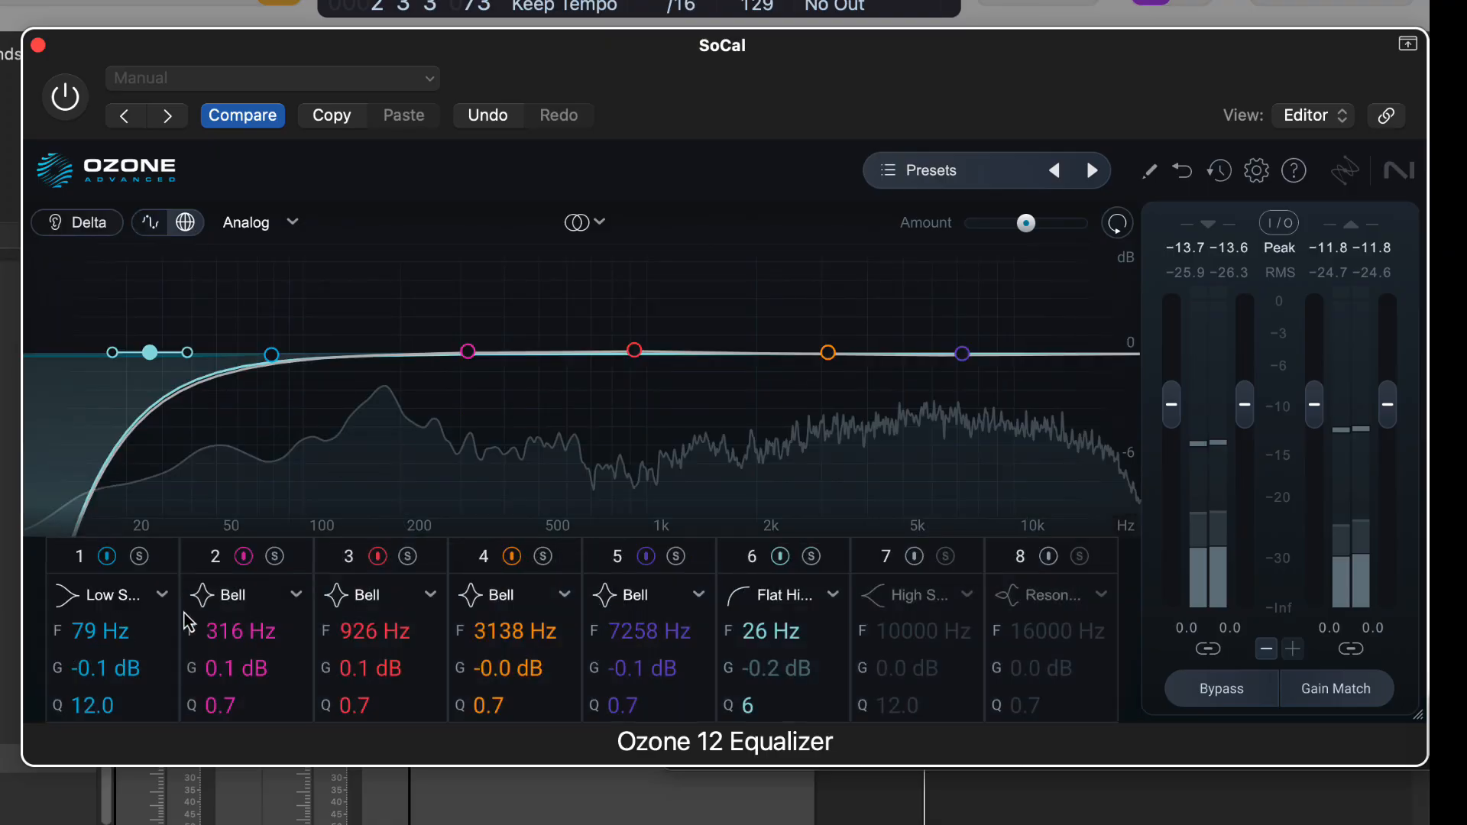
left_click(109, 604)
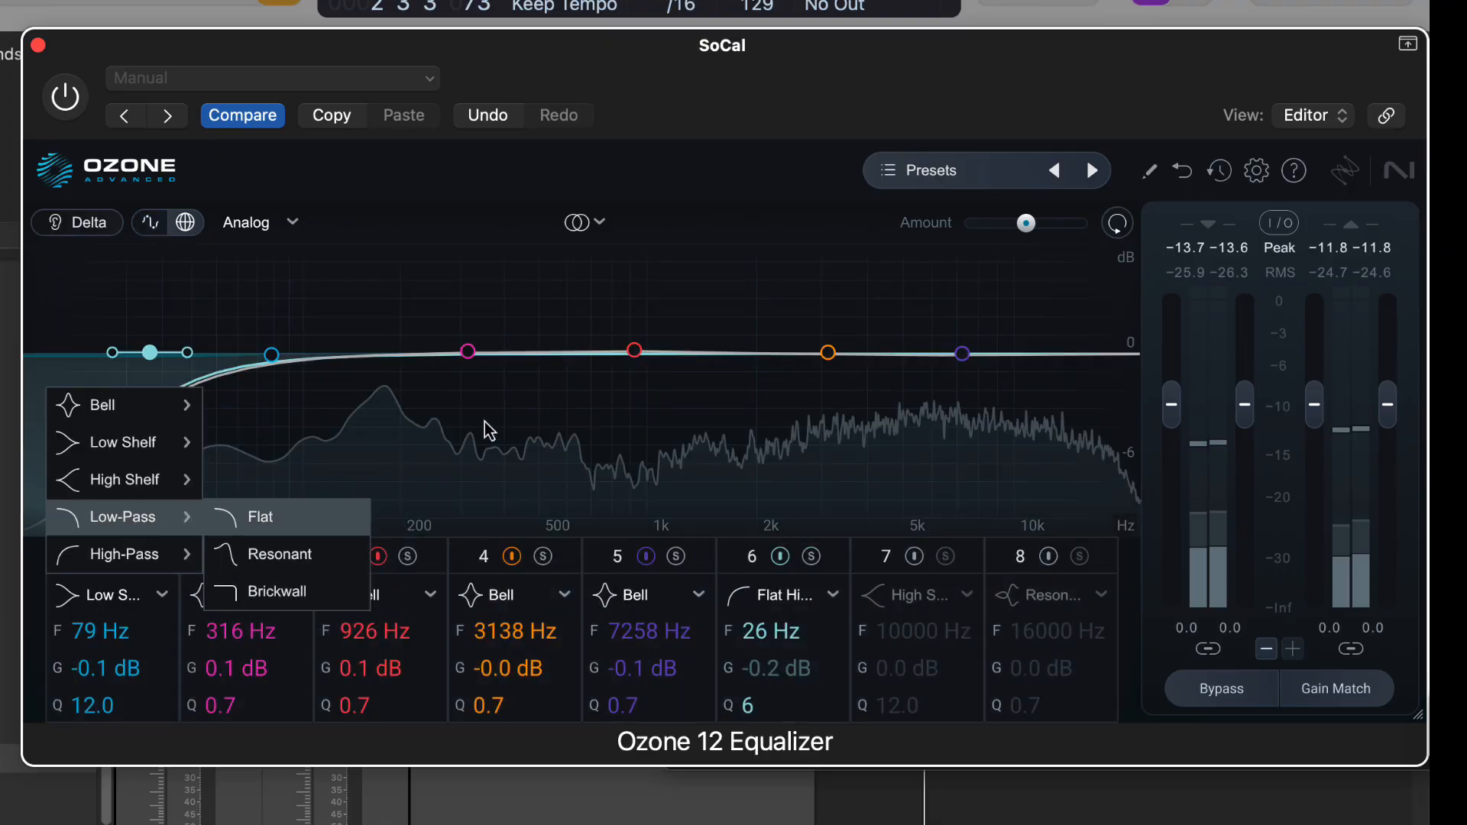
left_click(433, 421)
left_click_drag(266, 359, 380, 419)
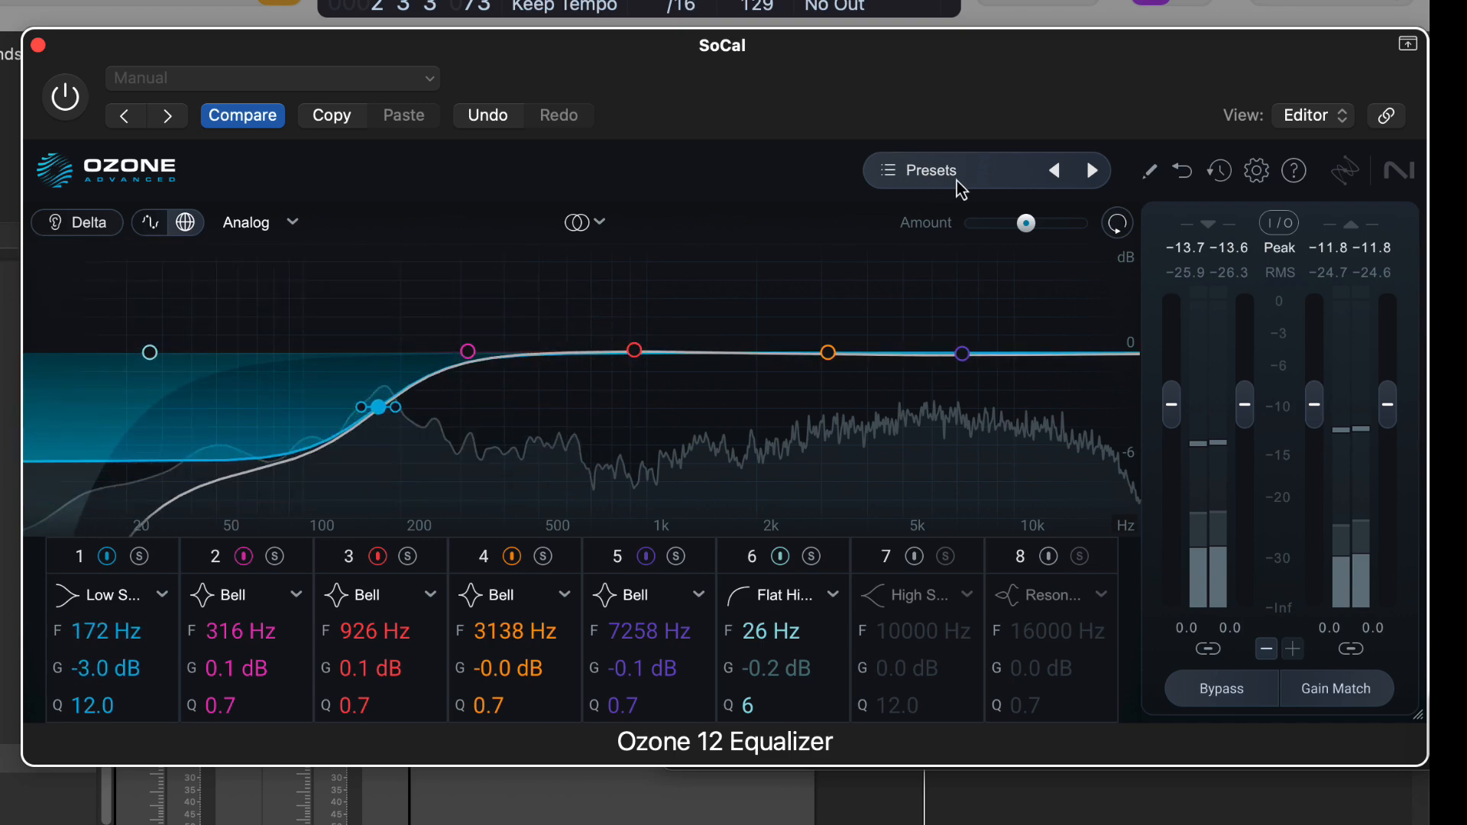
Boost band 5 by 3.7 dB at 6875 Hz, and lower the overall Amount to 0% before raising it to 94%.
left_click_drag(963, 353, 954, 285)
mouse_move(1026, 223)
left_mouse_down()
mouse_move(1085, 223)
mouse_move(969, 225)
mouse_move(1074, 230)
mouse_move(1025, 235)
mouse_move(871, 218)
left_mouse_up()
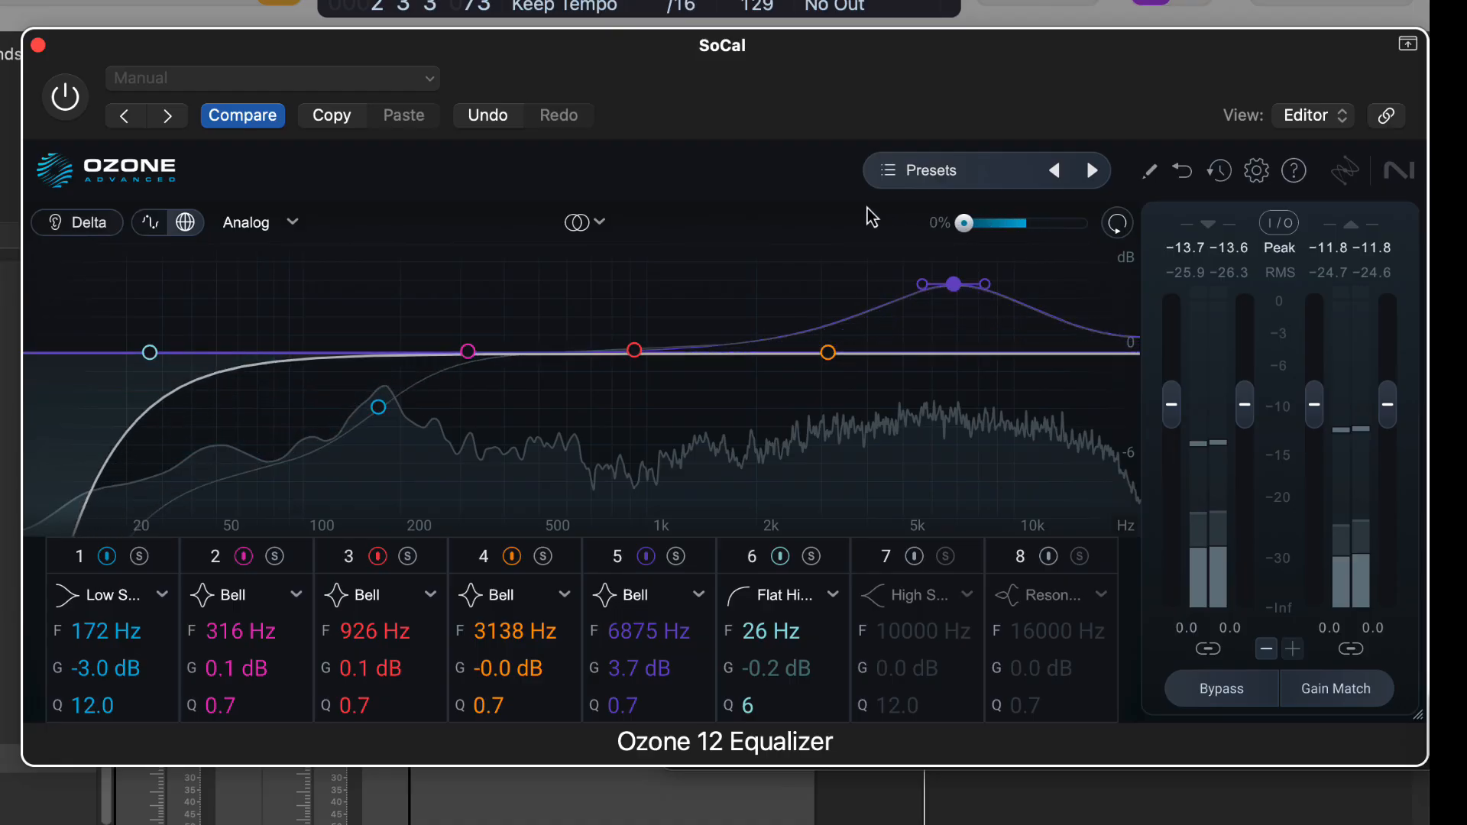
mouse_move(965, 222)
left_mouse_down()
mouse_move(1106, 232)
mouse_move(1023, 226)
left_mouse_up()
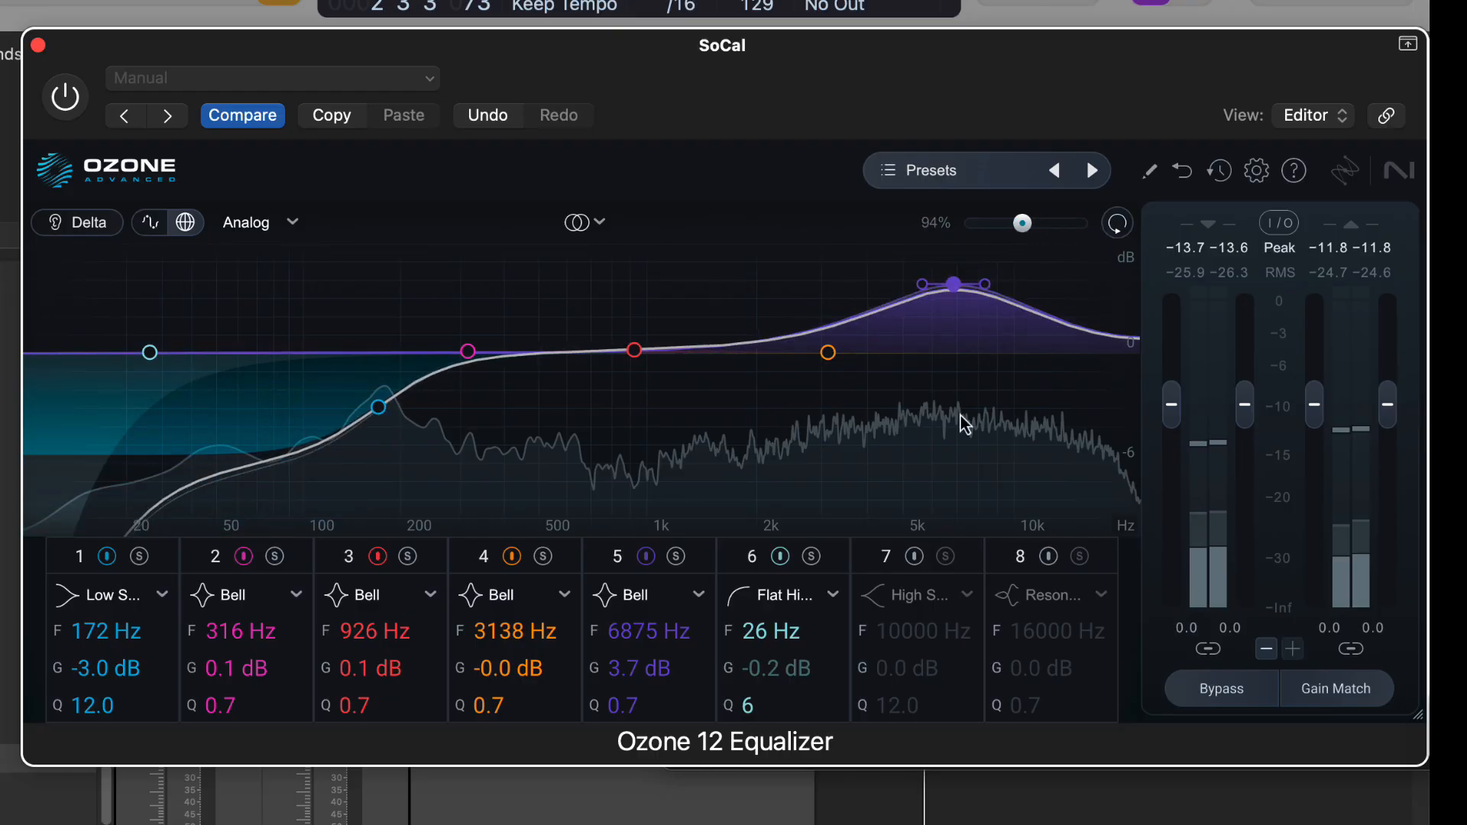
Toggle the equalizer's Bypass on and off, and enable Gain Match.
left_click(1229, 691)
left_click(1230, 693)
left_click(1318, 697)
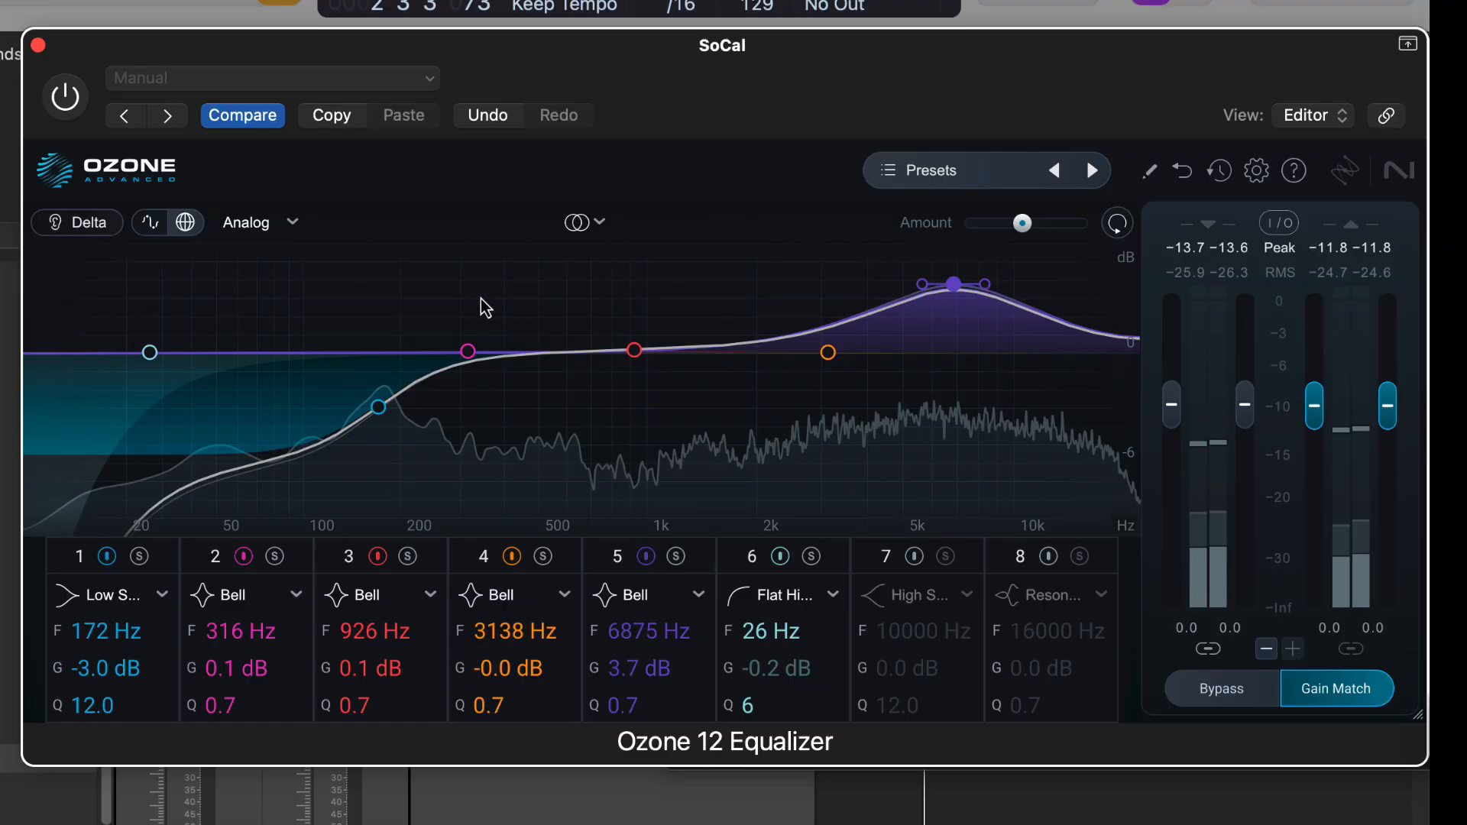
Reset the equalizer to a flat curve and start playback of the track.
left_click(1118, 226)
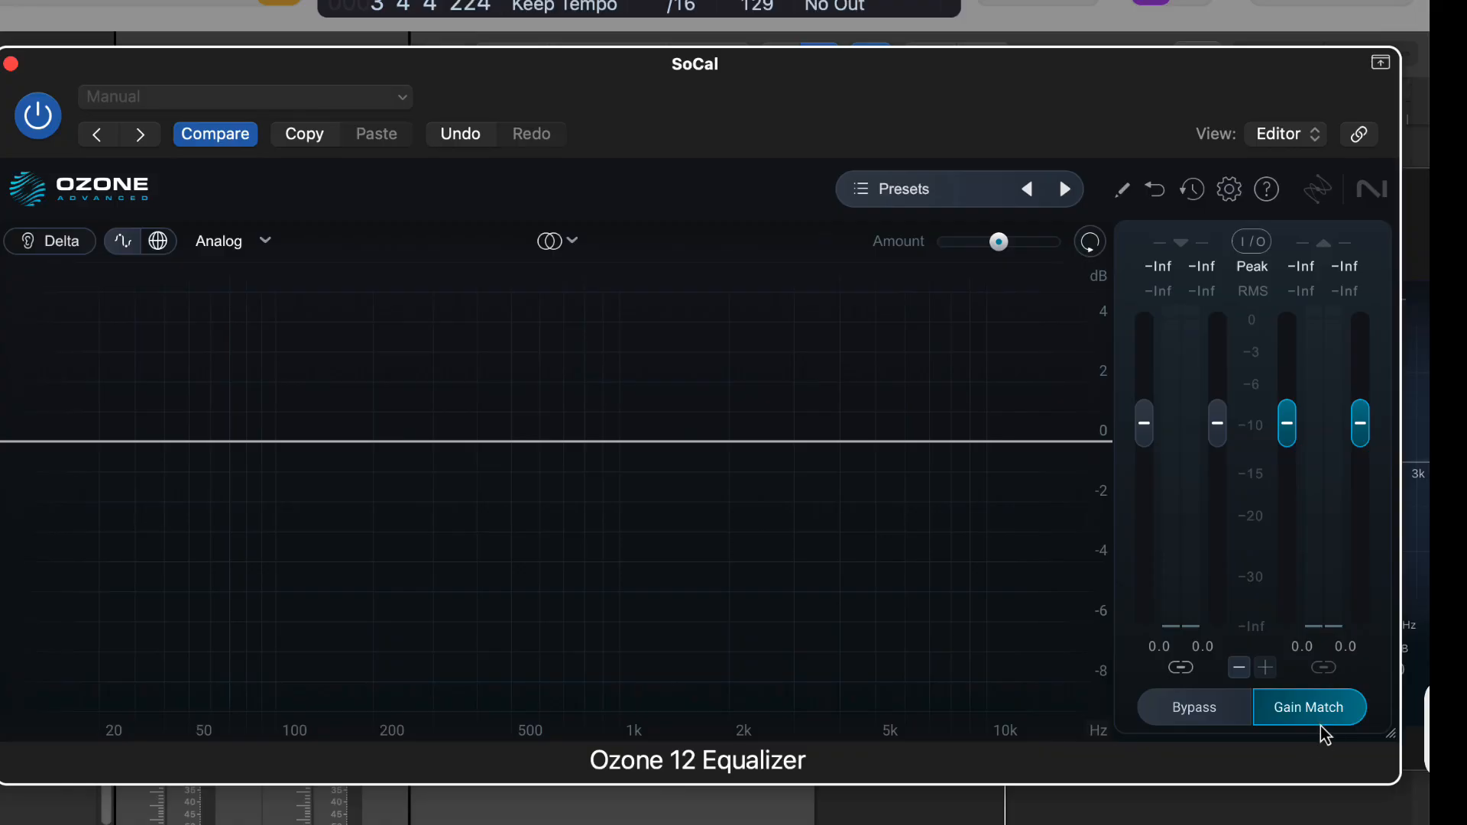
left_click(1327, 728)
left_click(1326, 729)
key("space")
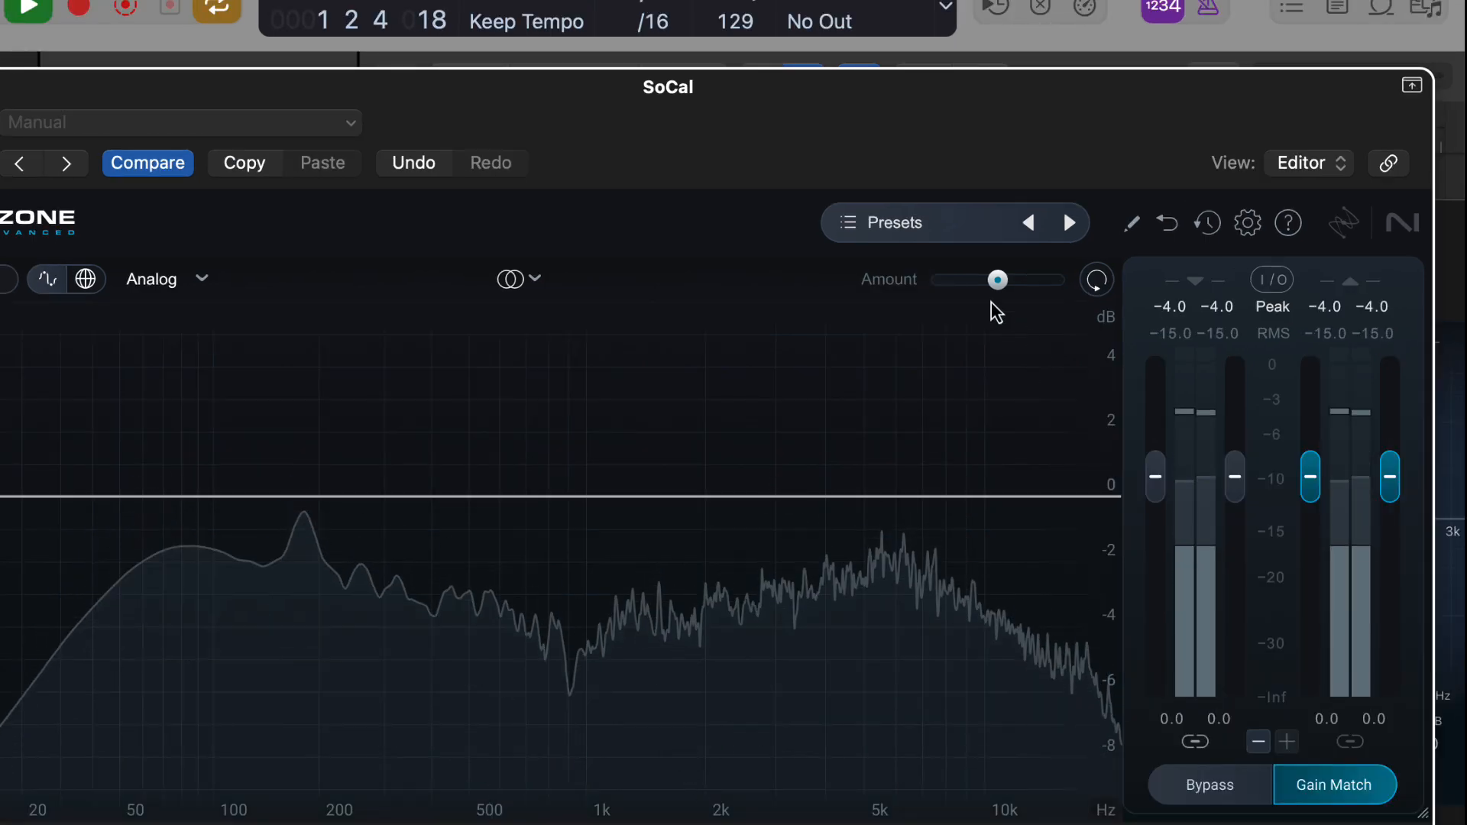
Add a broad bell boost just below 5 kHz and a high shelf at 6822 Hz with 3.1 dB gain.
left_click_drag(901, 495, 1041, 397)
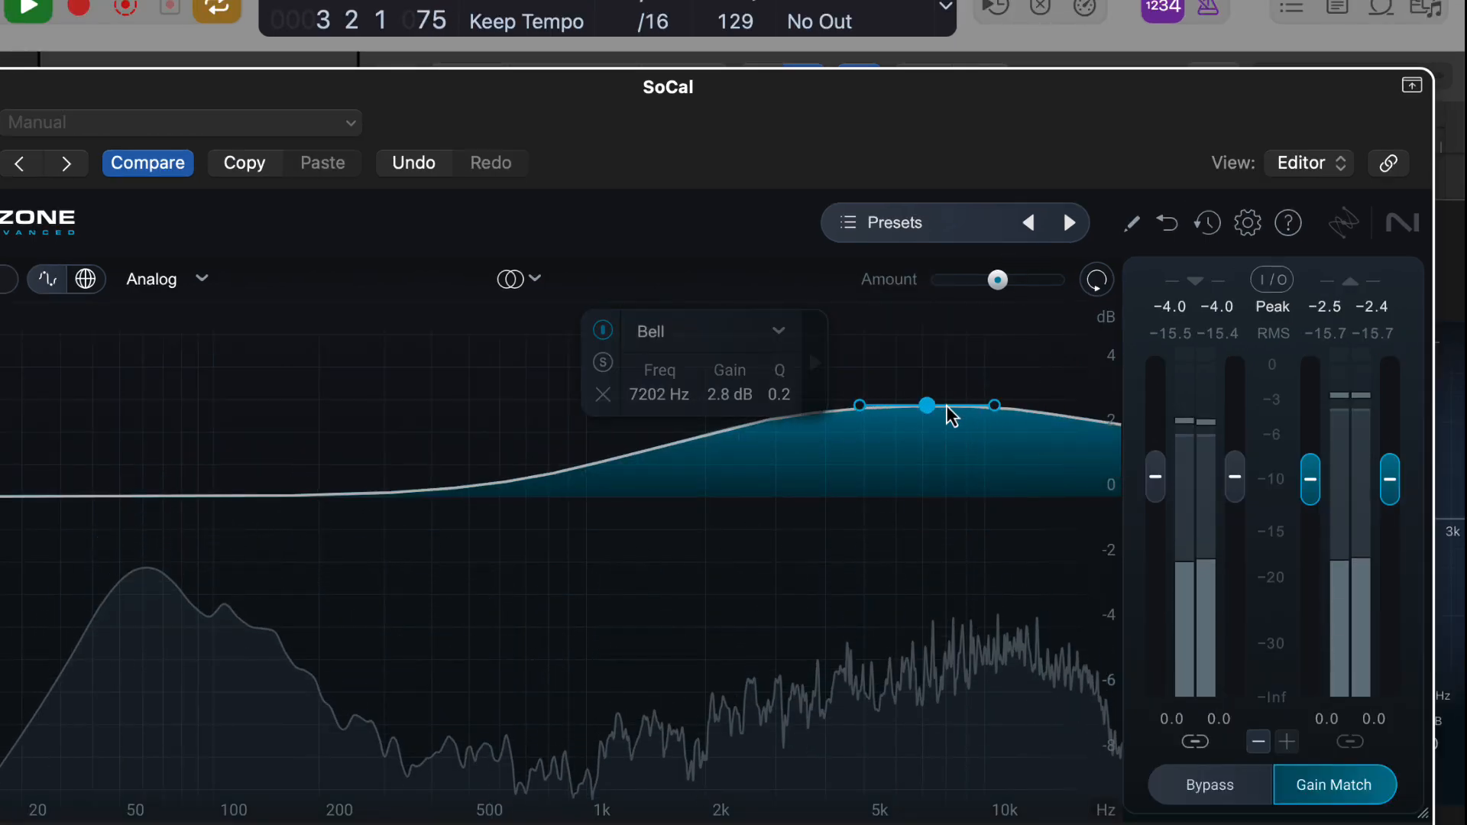
left_click_drag(937, 409, 862, 450)
left_click_drag(1067, 461, 921, 397)
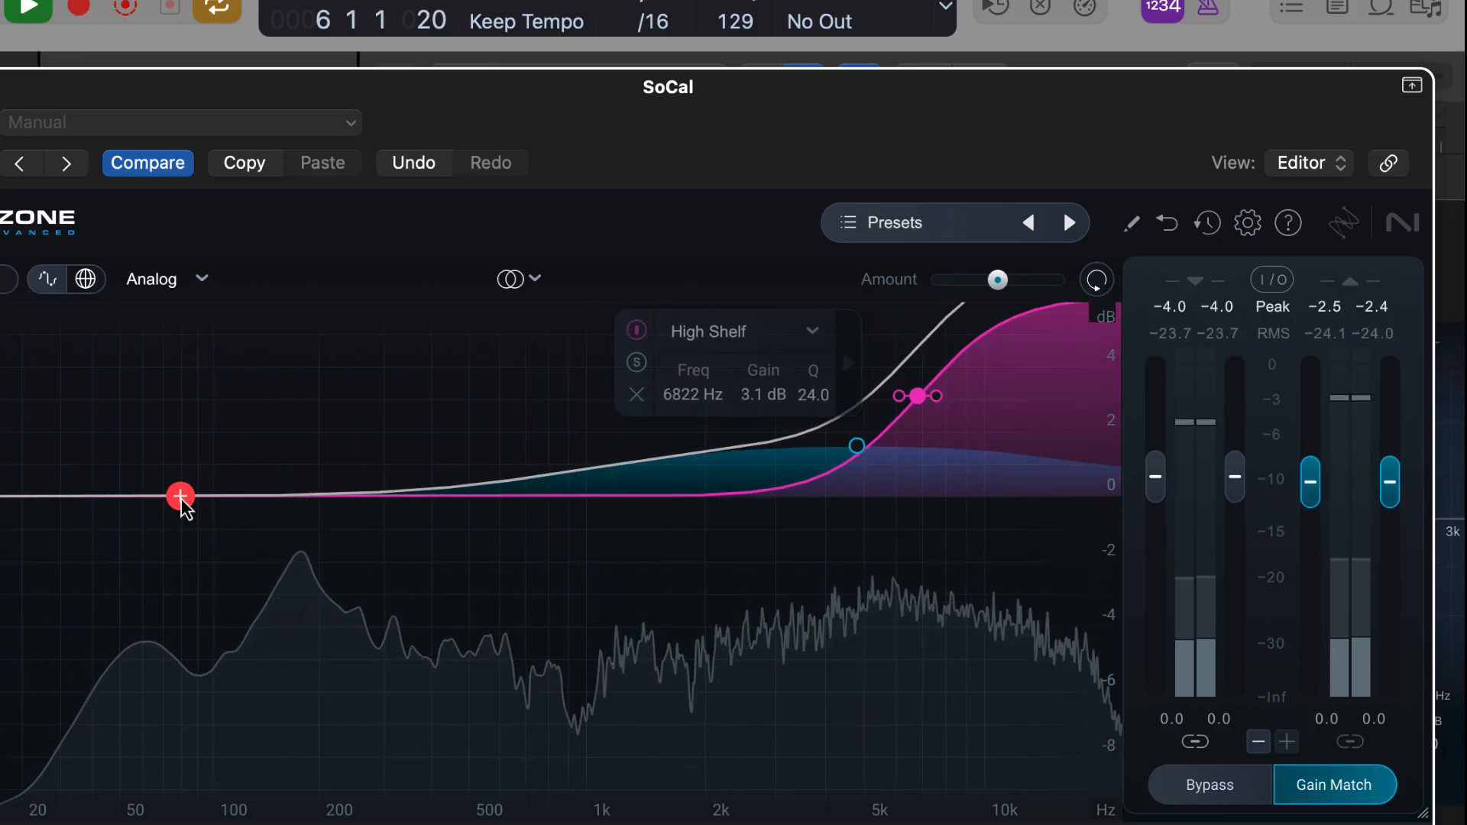
Add a 2.0 dB low shelf boost at 75 Hz and a -2.8 dB bell cut at 862 Hz with Q 0.5.
left_click_drag(181, 497, 173, 431)
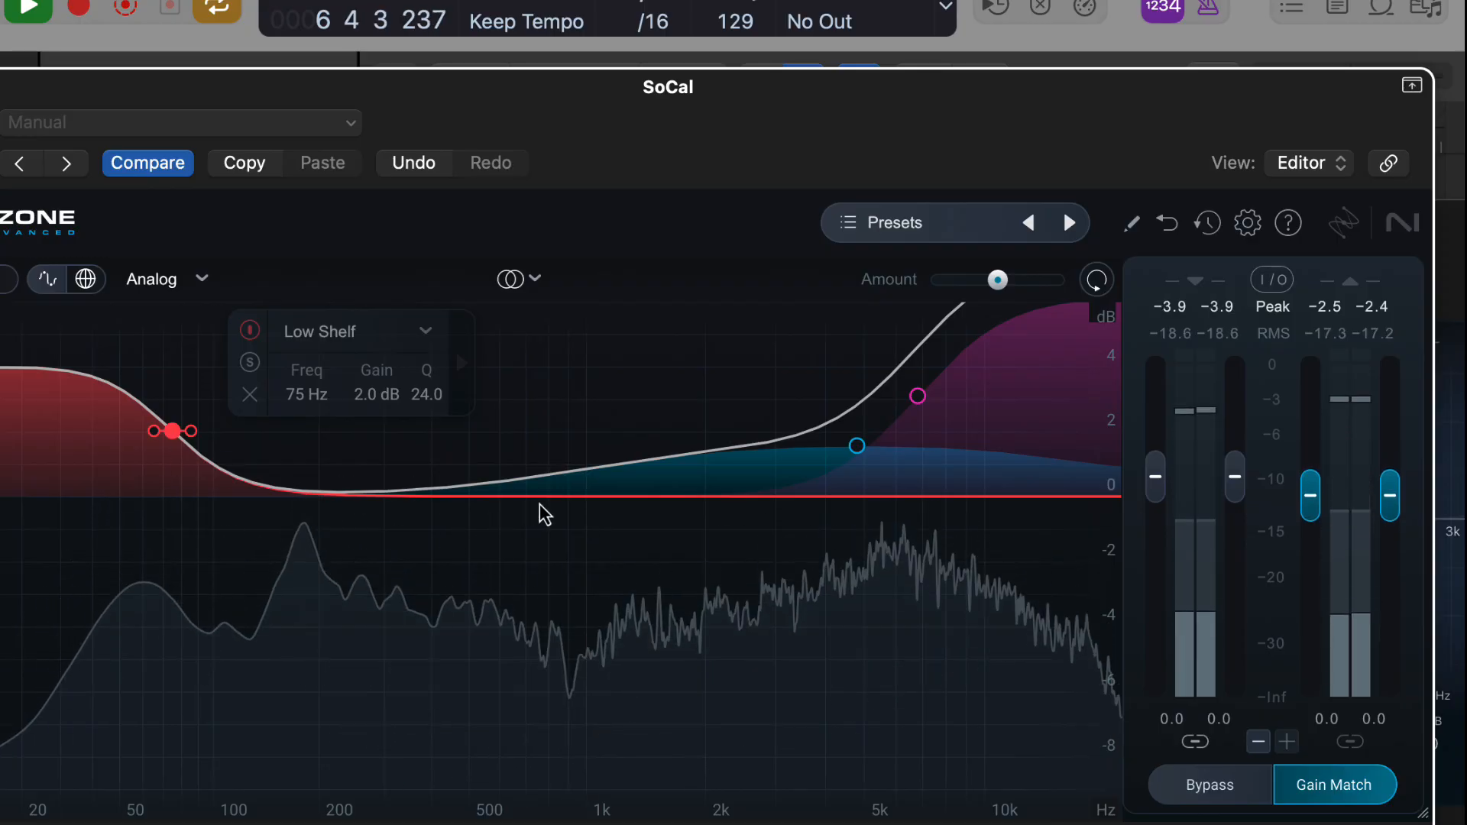
left_click(556, 509)
left_click_drag(550, 506, 576, 599)
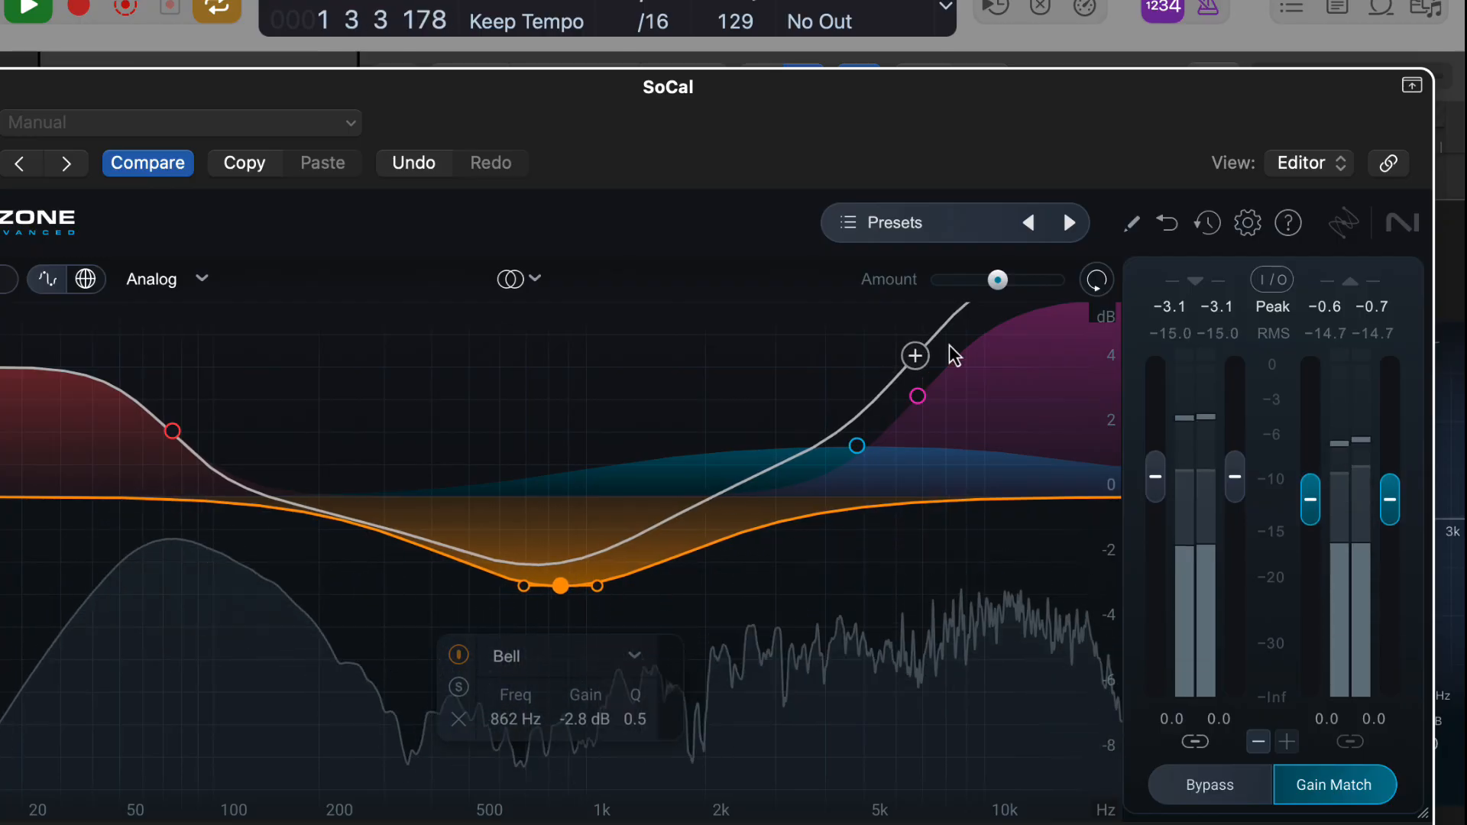
Raise the overall Amount to exaggerate the curve, and switch the channel processing to Mid/Side.
left_click_drag(998, 281, 1049, 516)
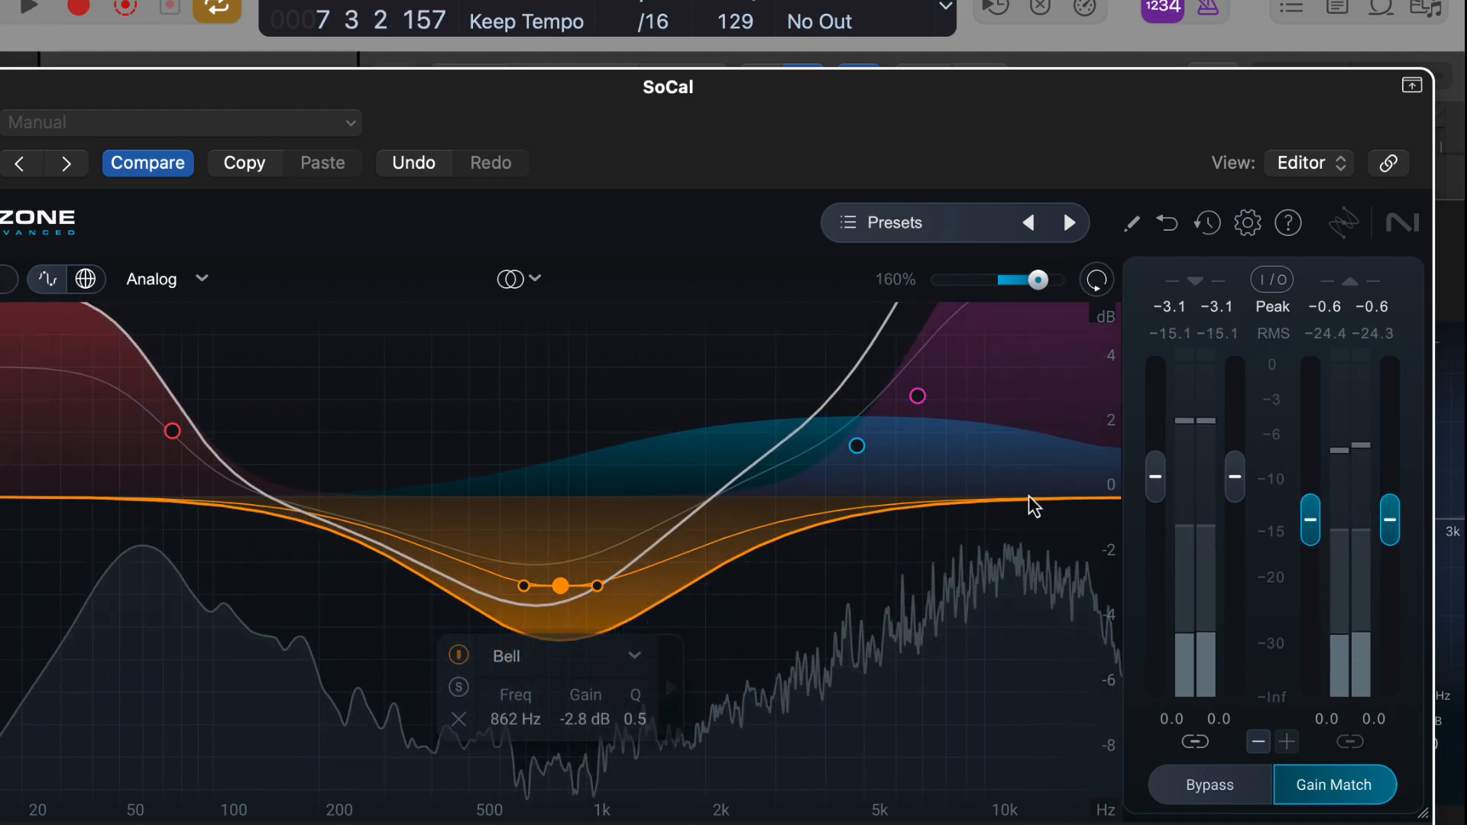
left_click(544, 281)
left_click(567, 365)
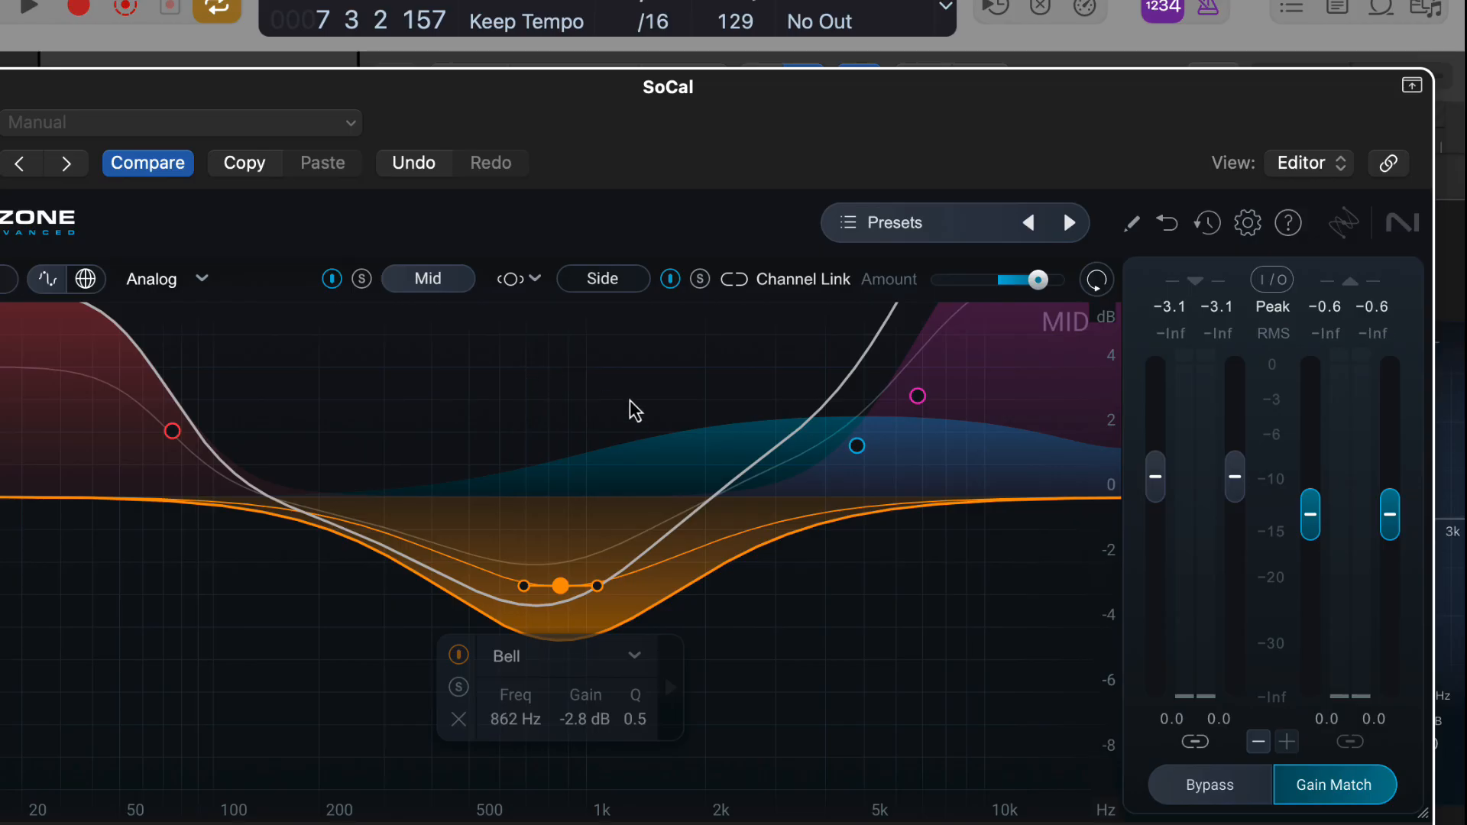
Play the track while switching between Mid and Side, and add a 3.2 dB bell boost at 11288 Hz on the Side channel.
key("space")
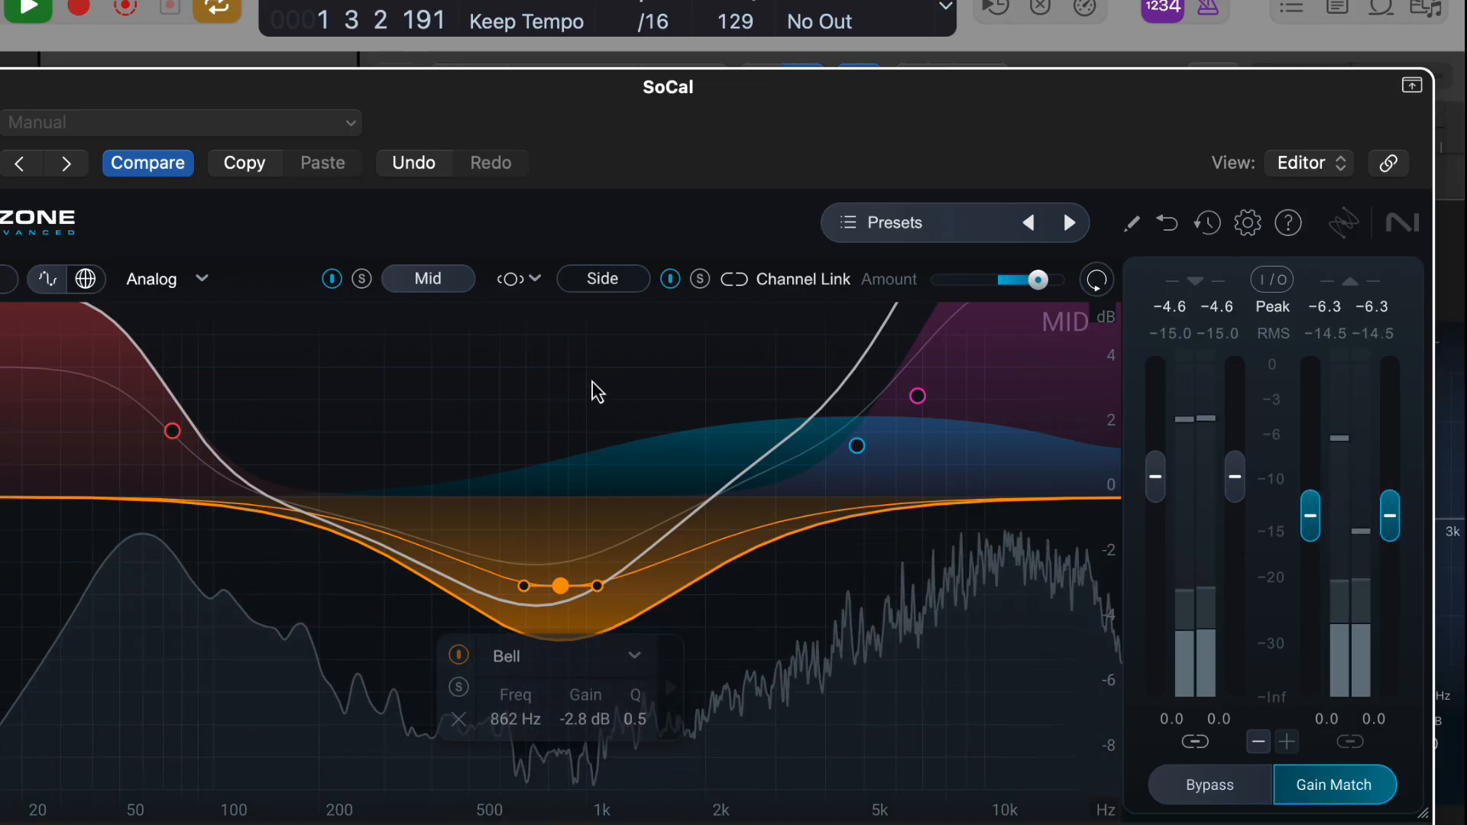
left_click(607, 283)
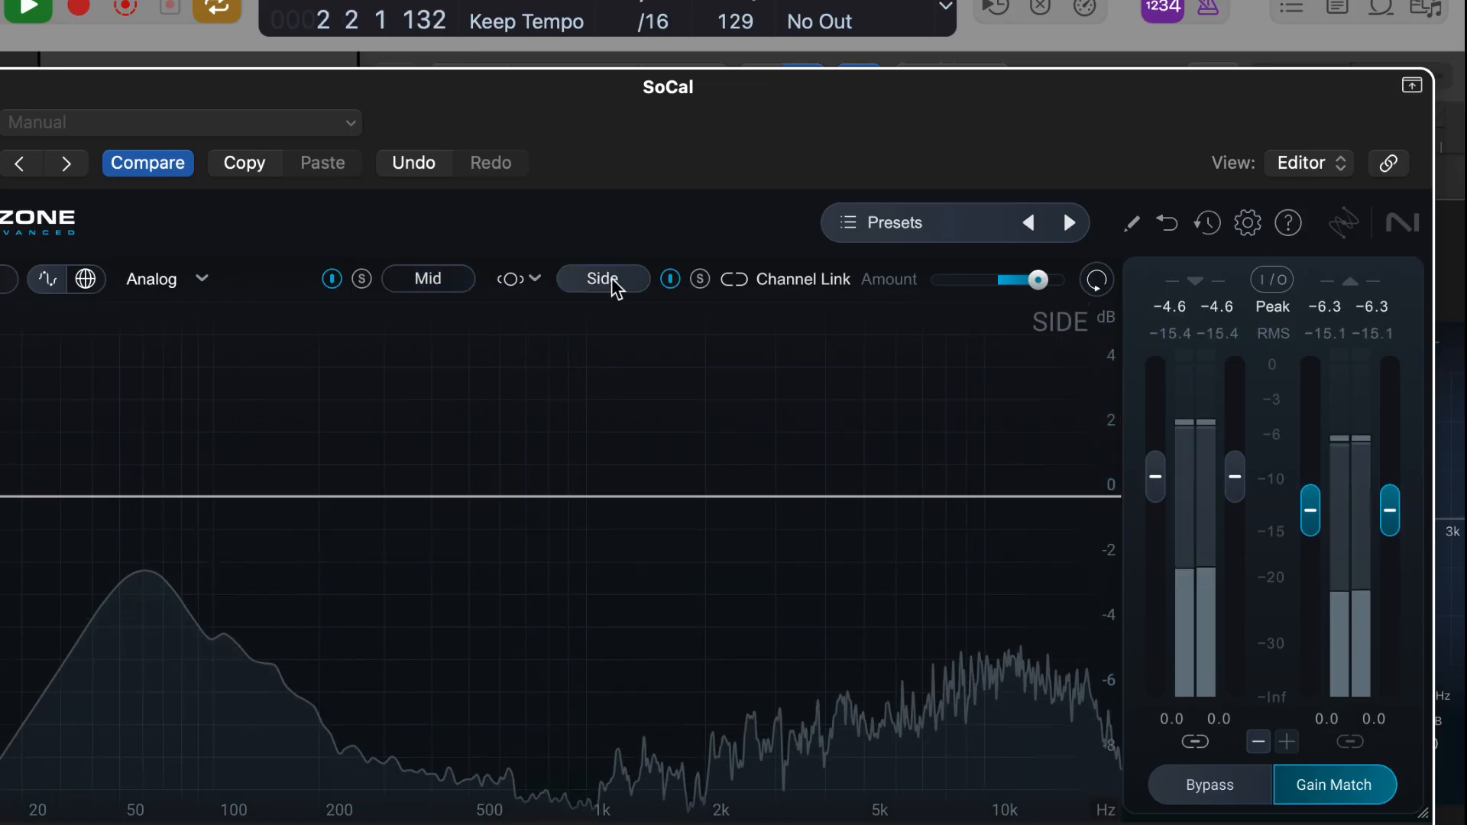
left_click(457, 283)
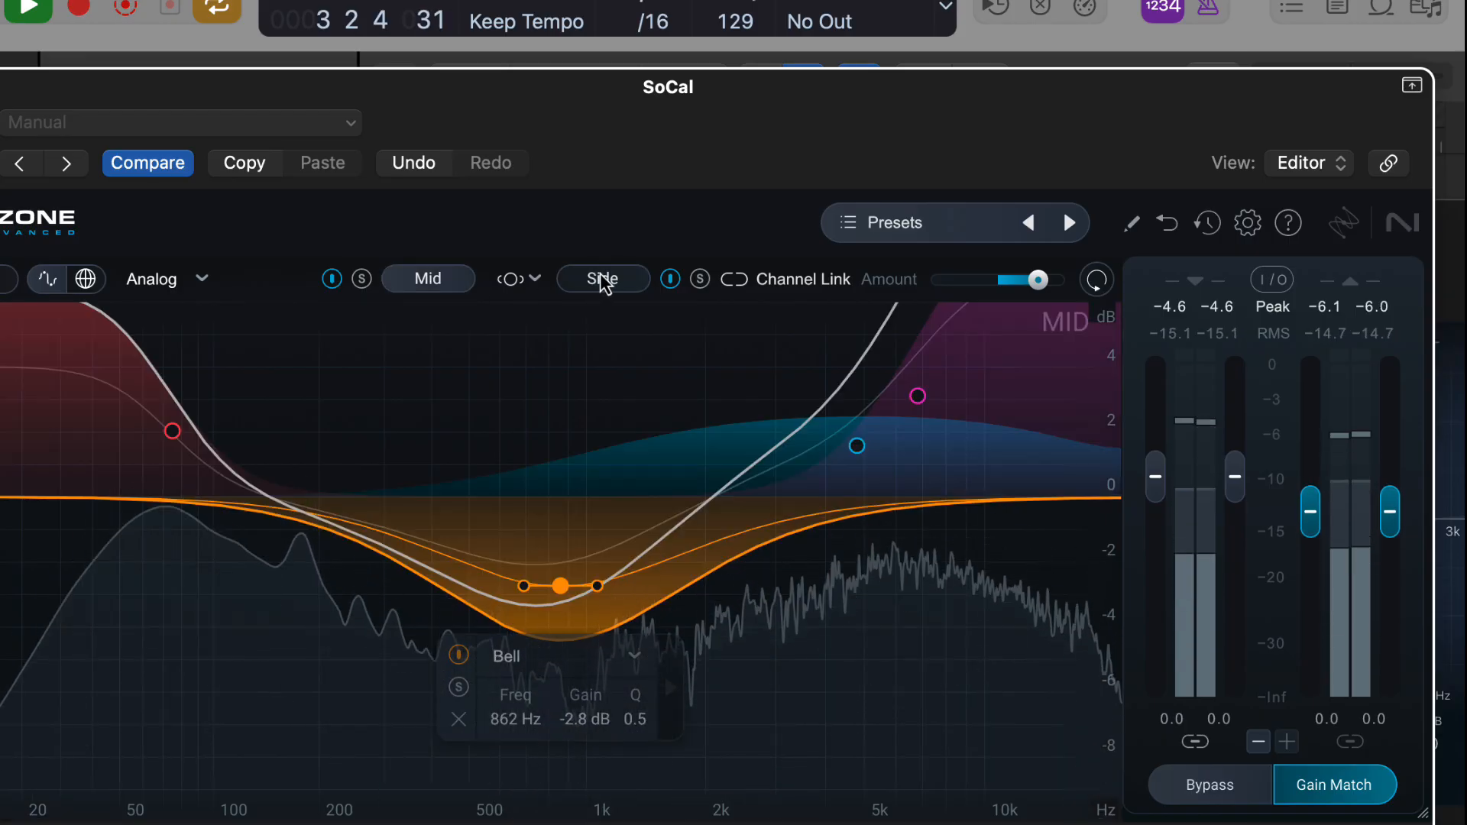
left_click(603, 282)
left_click_drag(734, 498, 1010, 407)
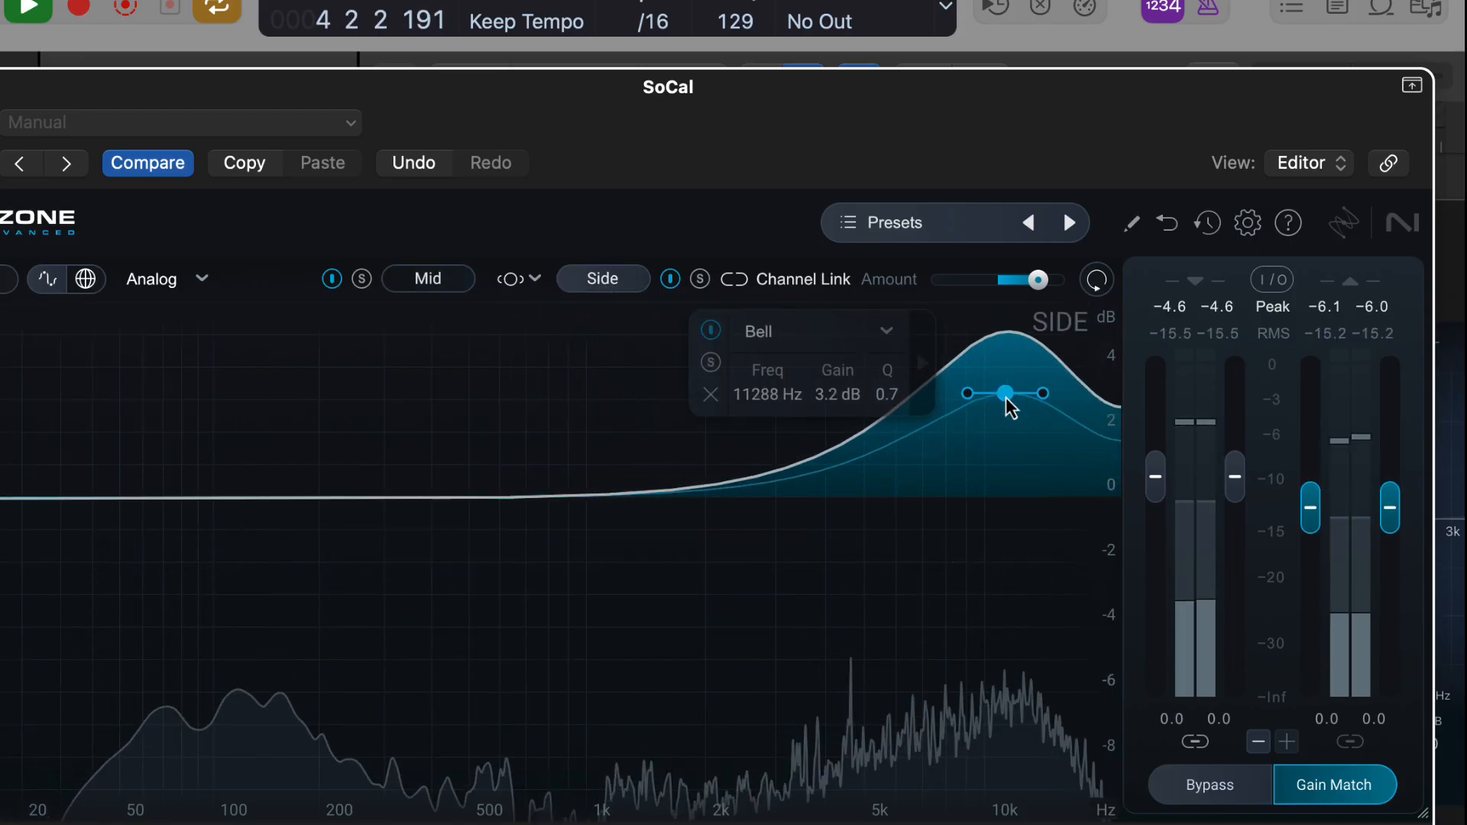
Compare the Mid and Side curves, and widen and raise the Side channel's 11288 Hz bell boost during playback.
left_click(424, 282)
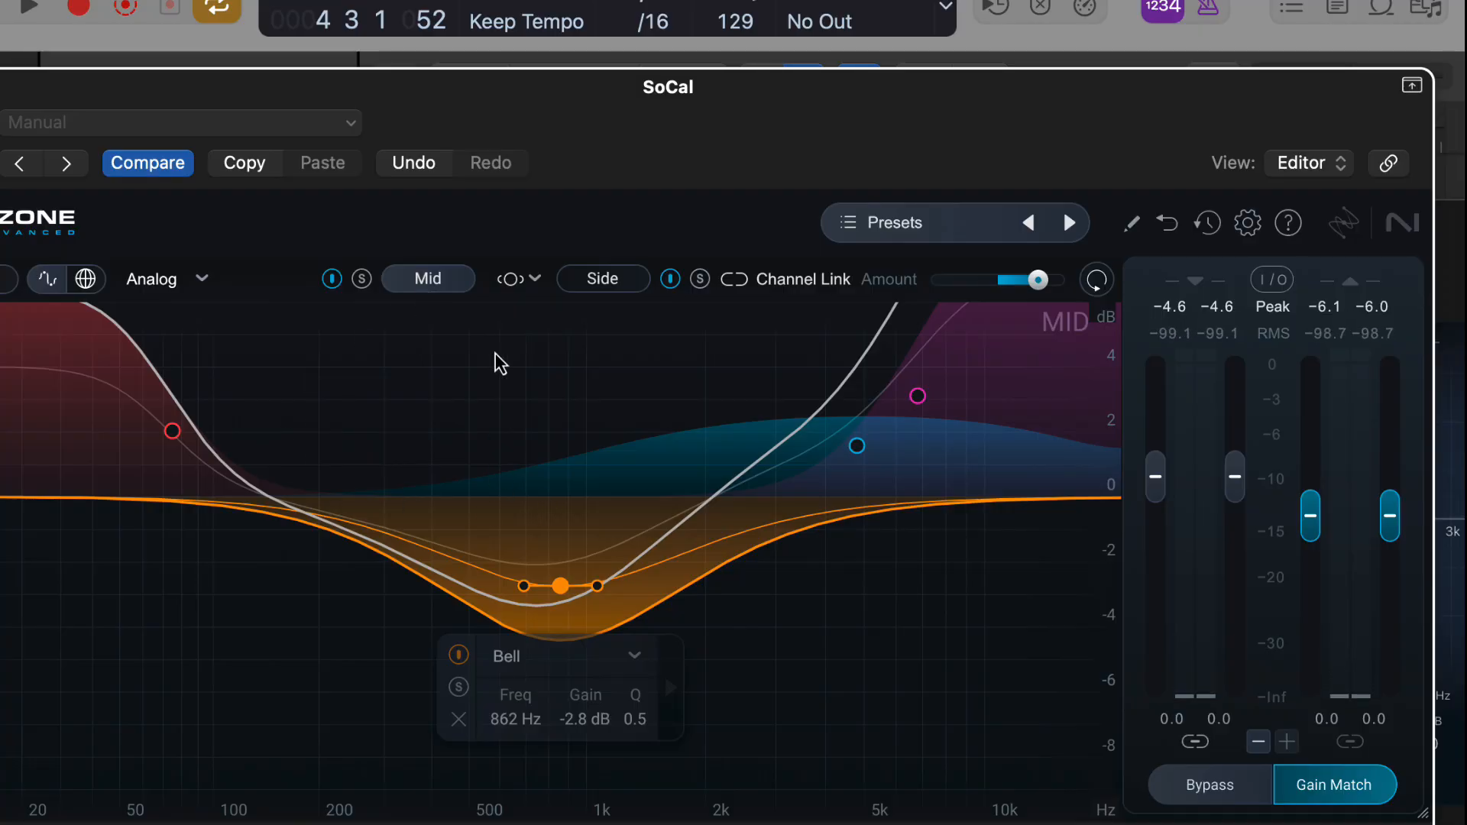
left_click(621, 281)
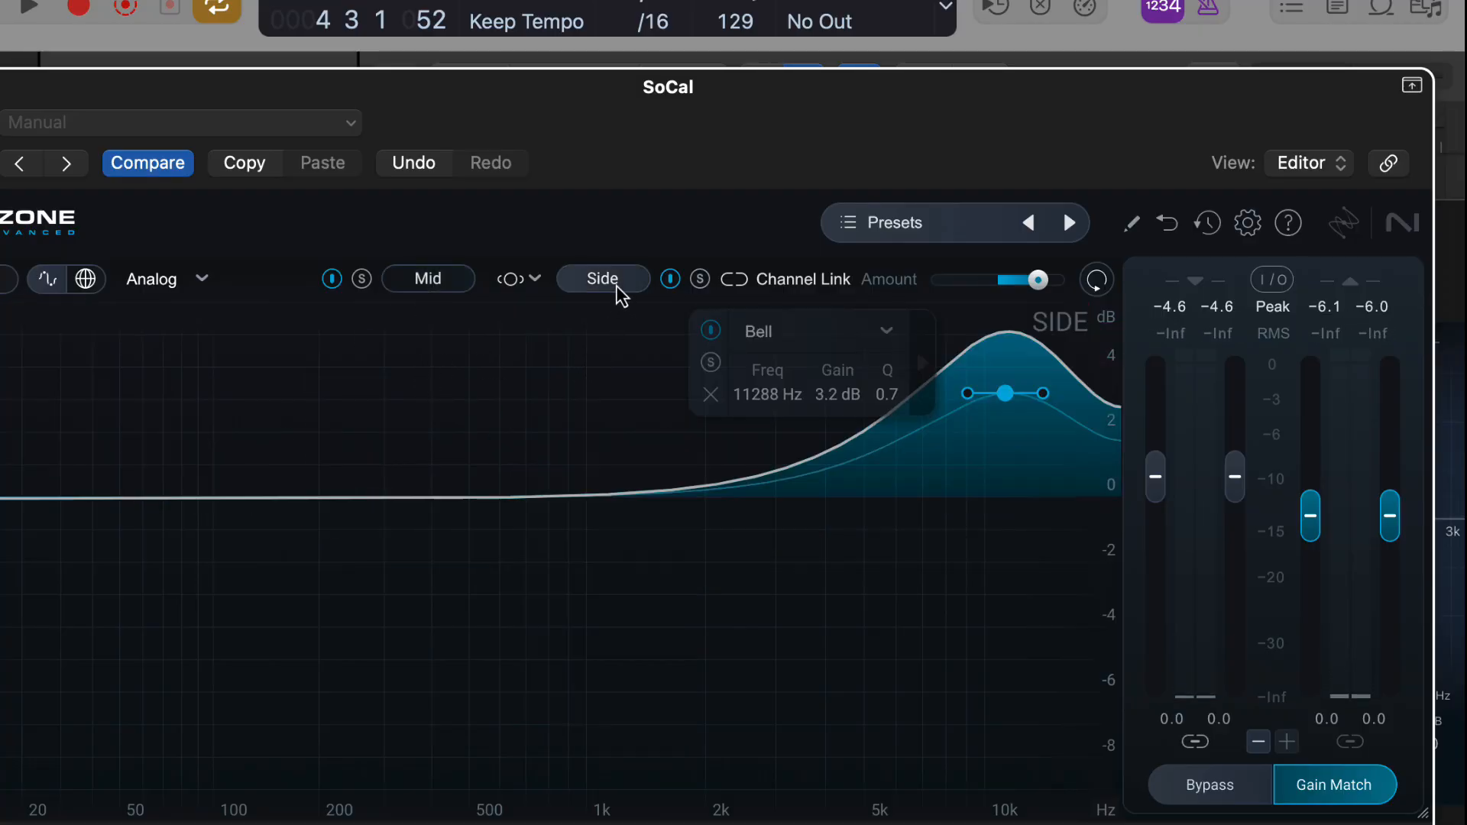
left_click_drag(997, 396, 1107, 397)
key("space")
left_click_drag(993, 372, 978, 228)
left_click(422, 279)
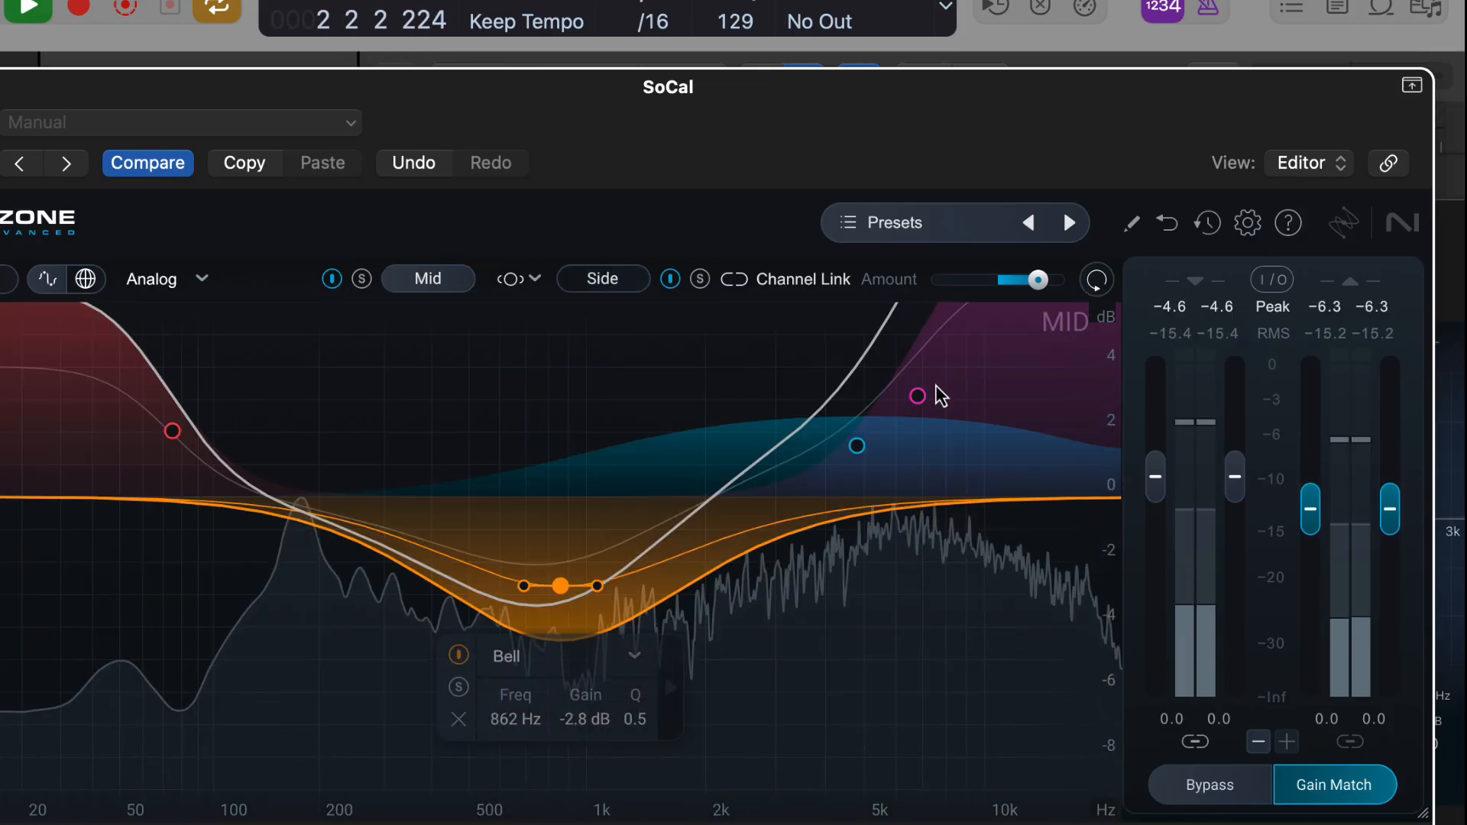
Show the controls of all bands and move the Mid channel's bell cut in band 4 to 570 Hz.
left_click(85, 279)
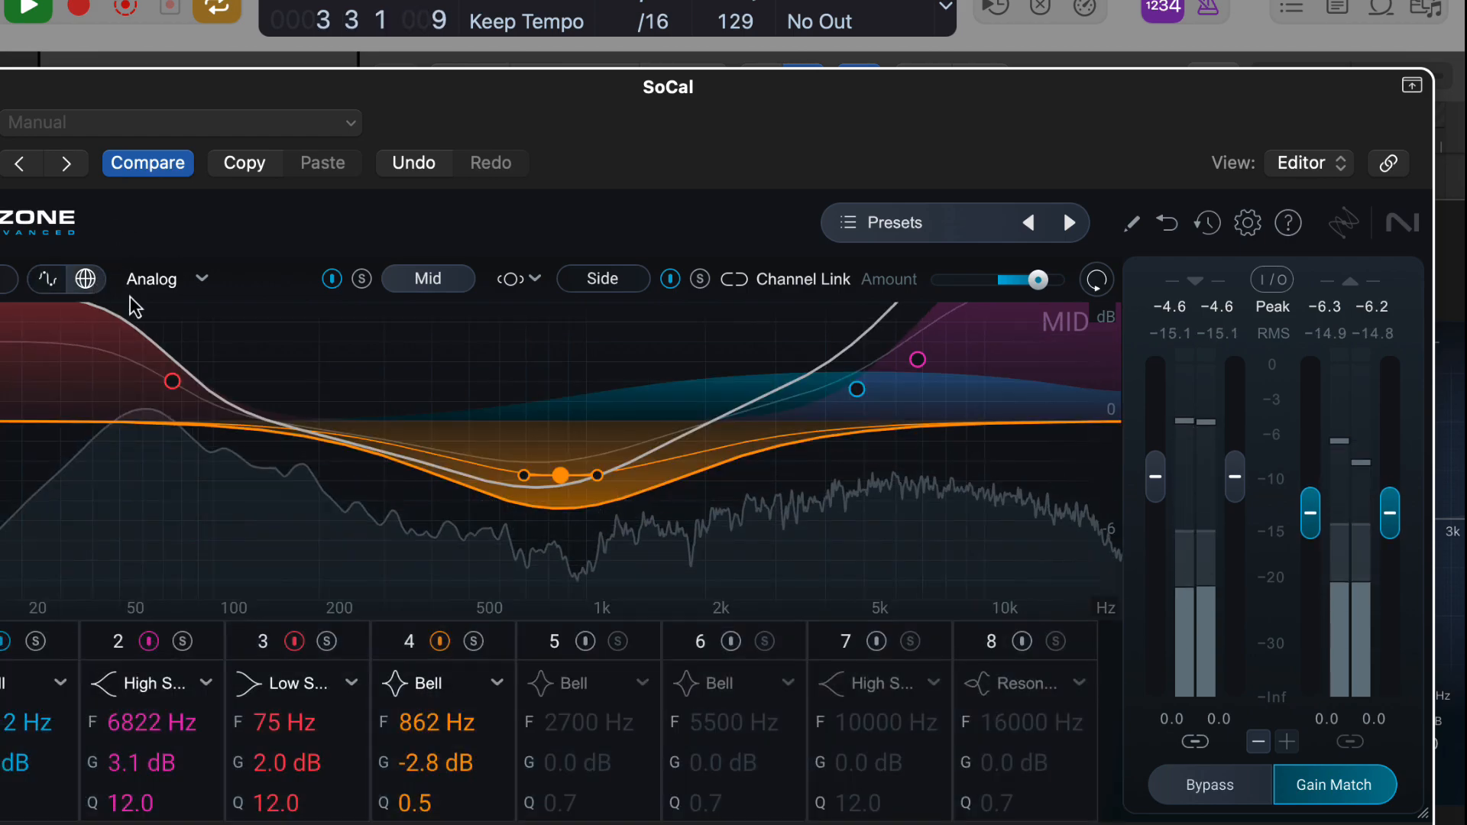
left_click(440, 642)
left_click(440, 642)
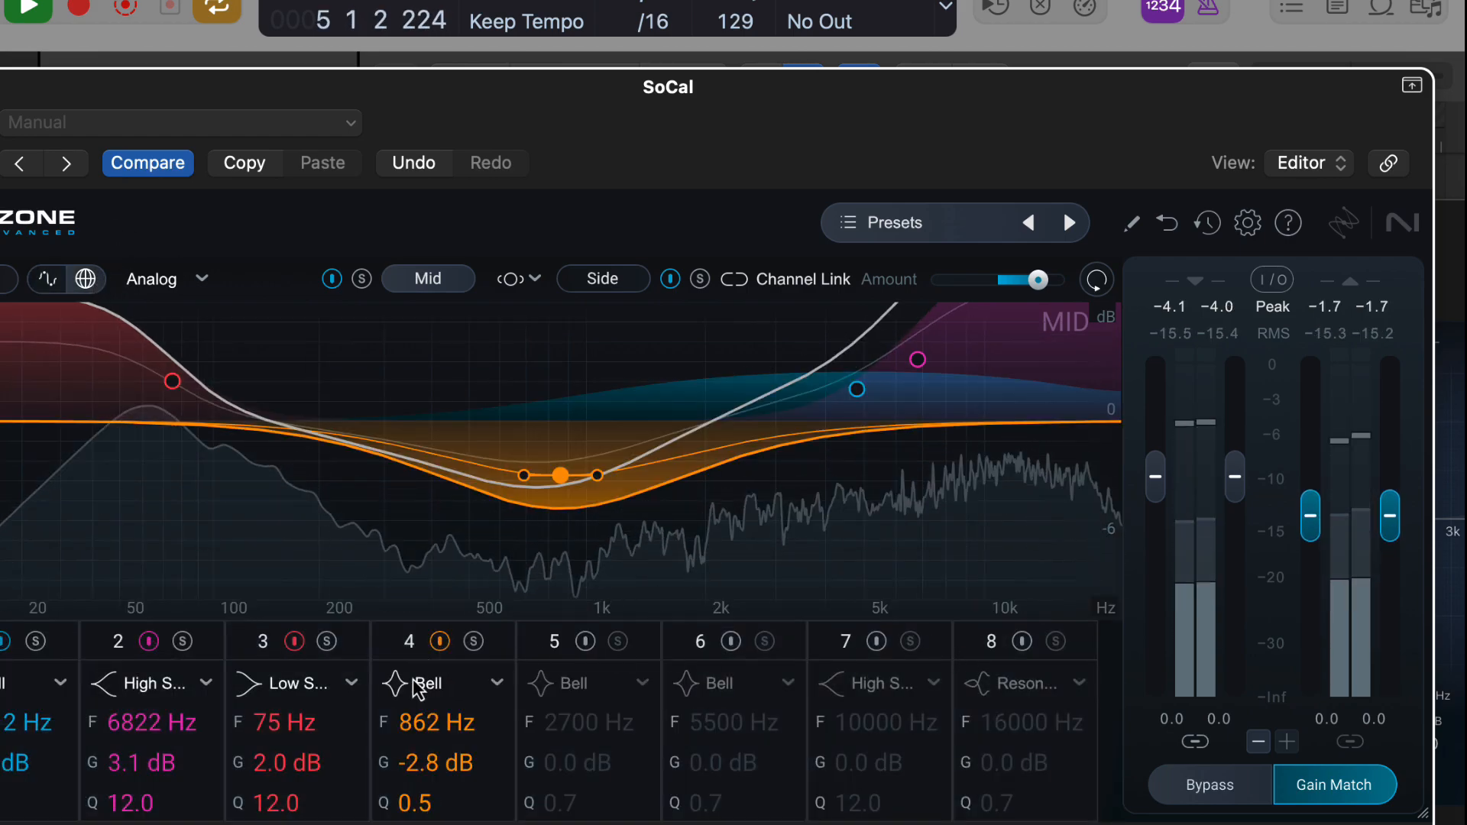
left_click_drag(451, 726, 447, 765)
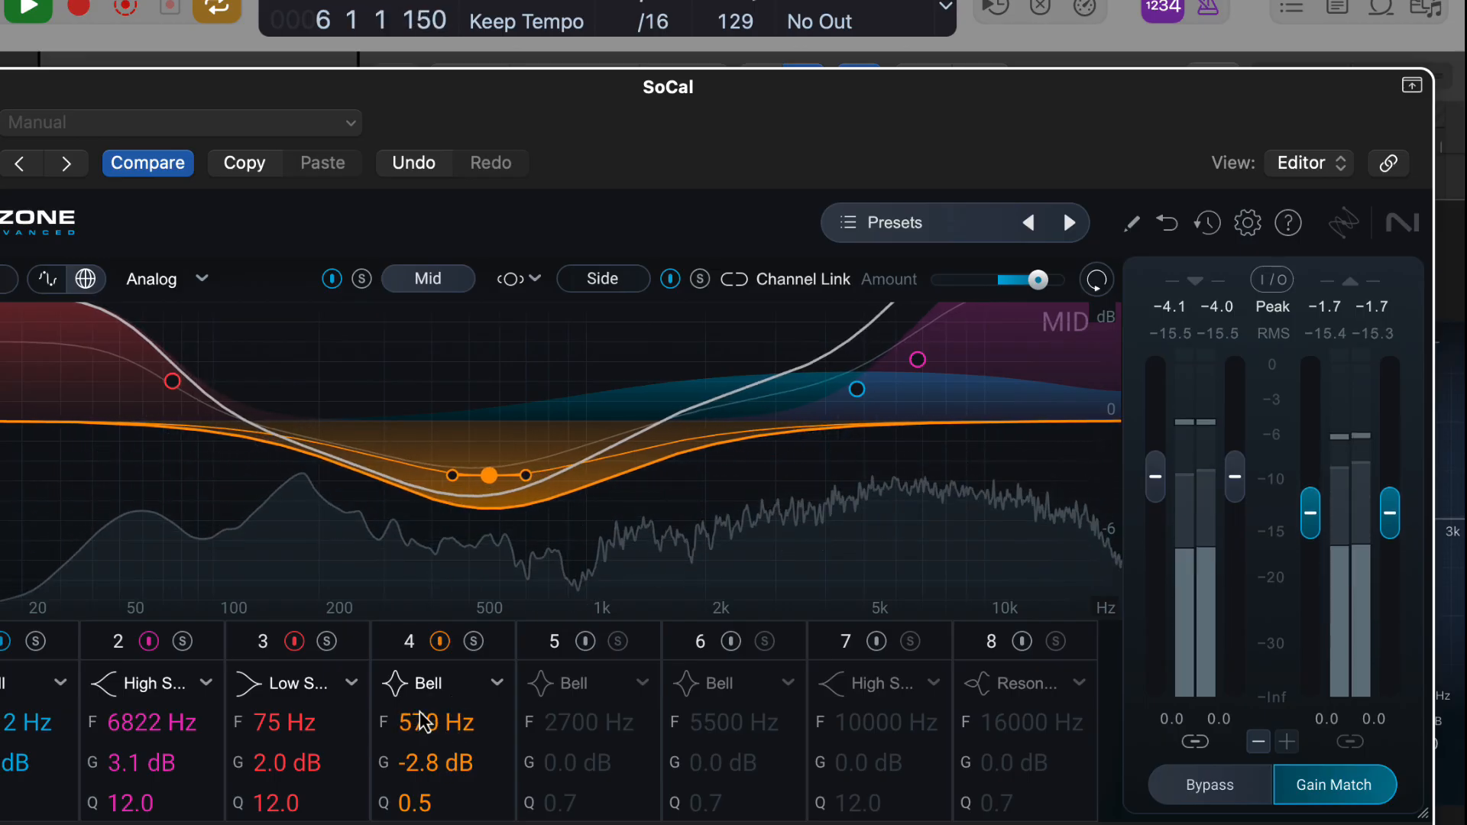
Toggle the 75 Hz low shelf in band 3 off and on, and disable the 6822 Hz high shelf in band 2.
left_click(295, 642)
left_click(295, 642)
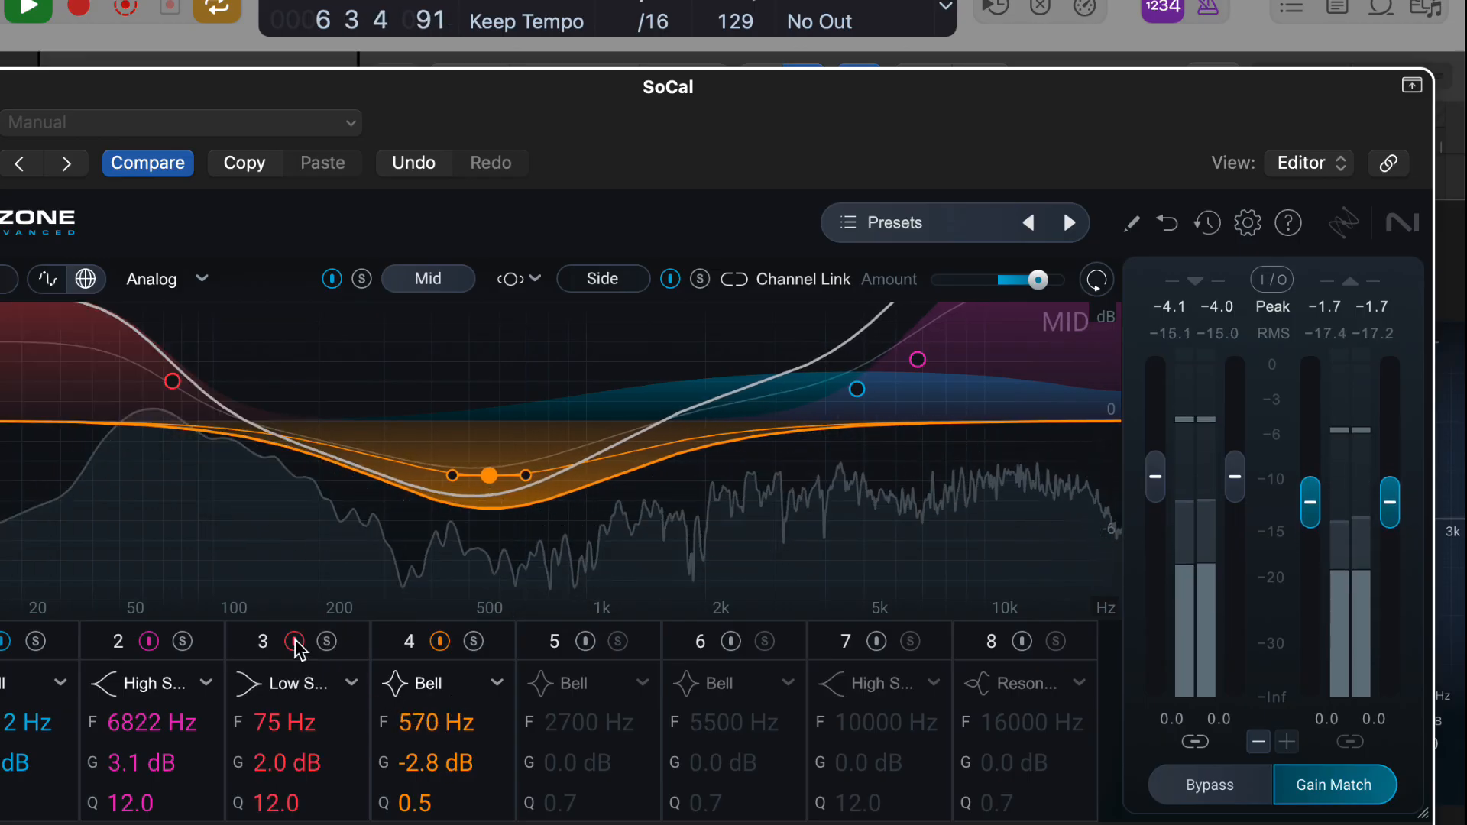
left_click(149, 642)
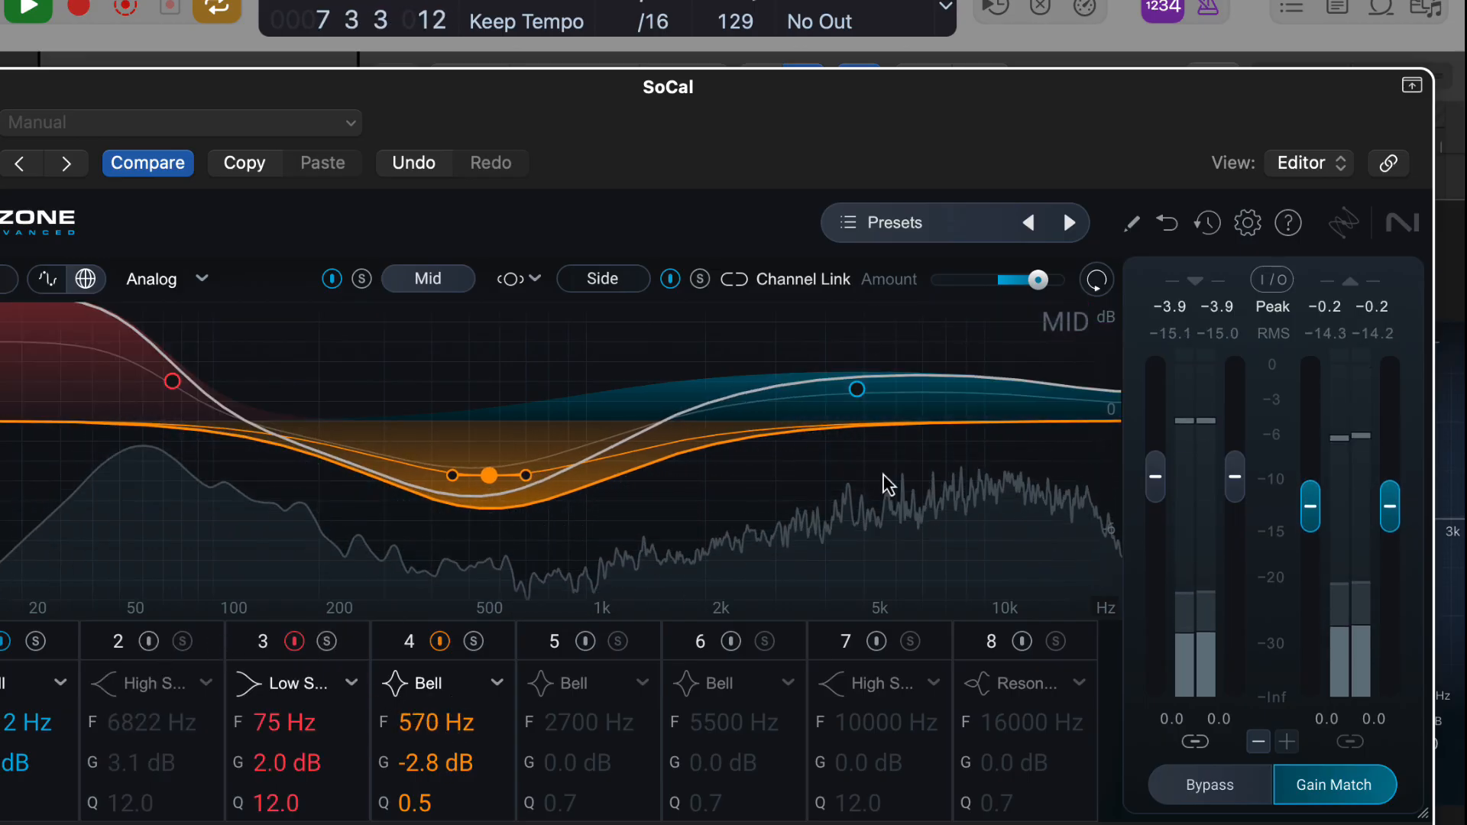
Change the Side channel's band 1 to a high shelf with a lower frequency and audition it by playing the track.
left_click(606, 279)
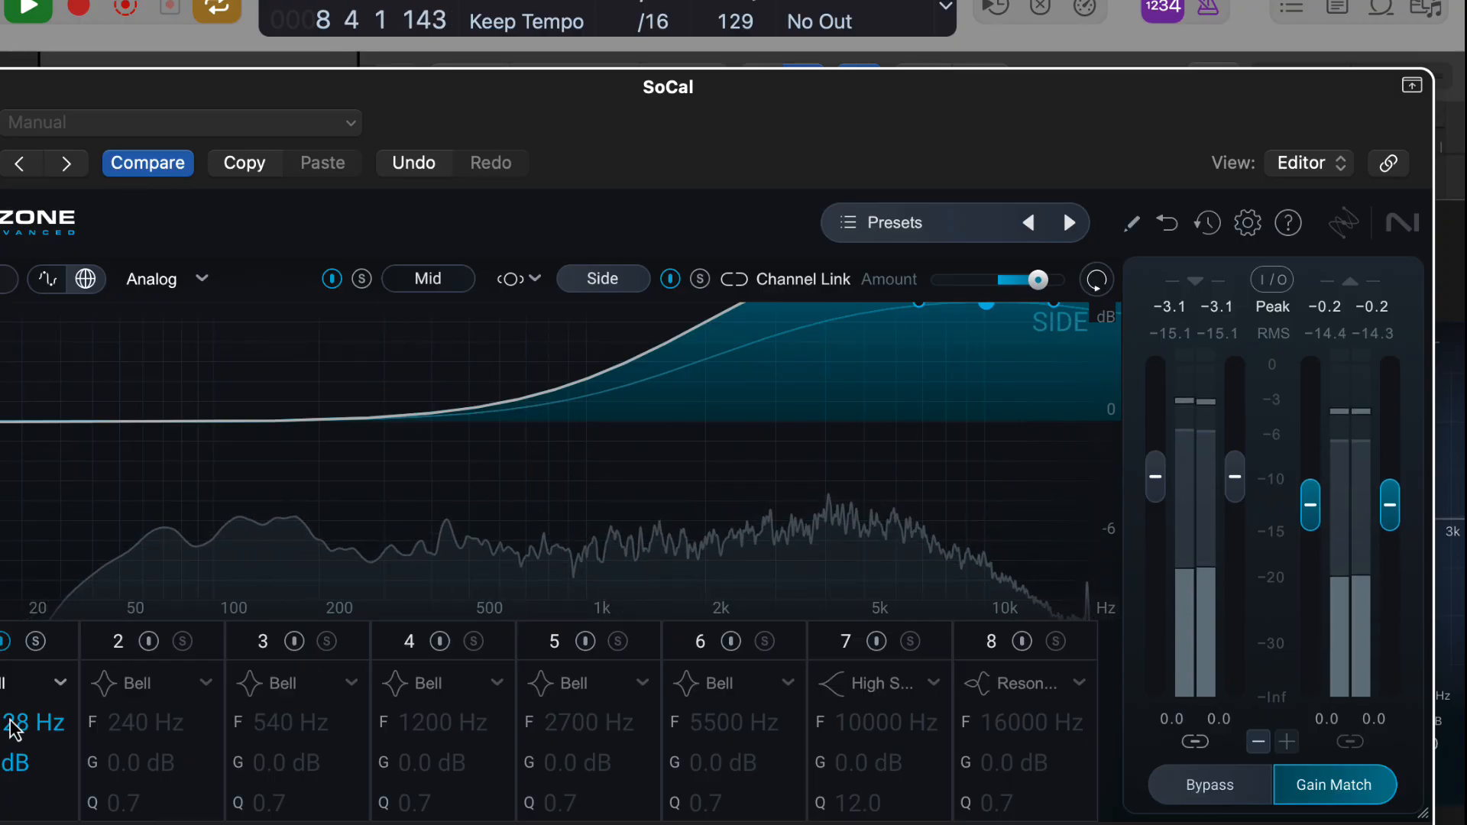
left_click_drag(13, 721, 1, 690)
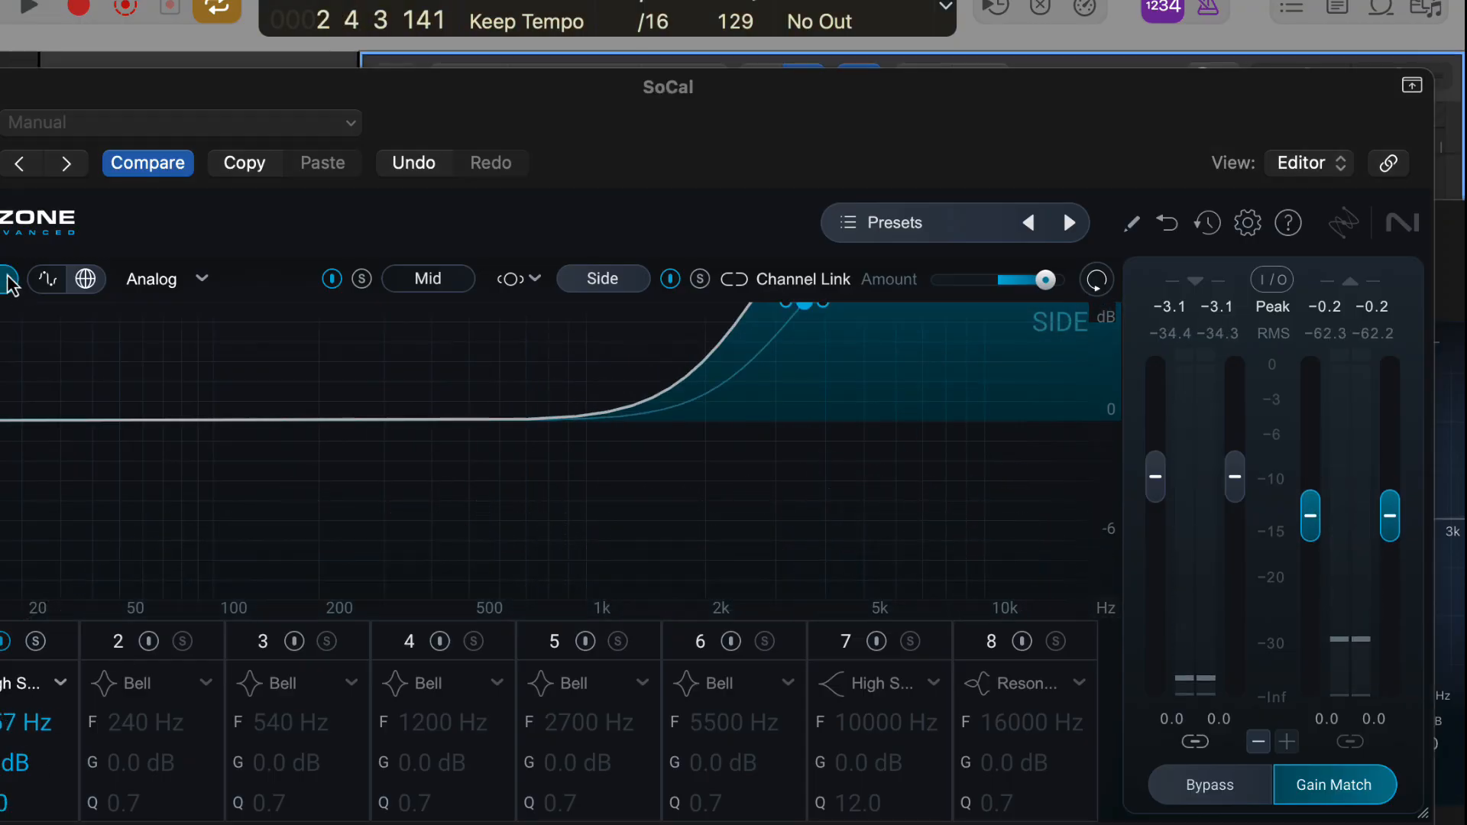
key("space")
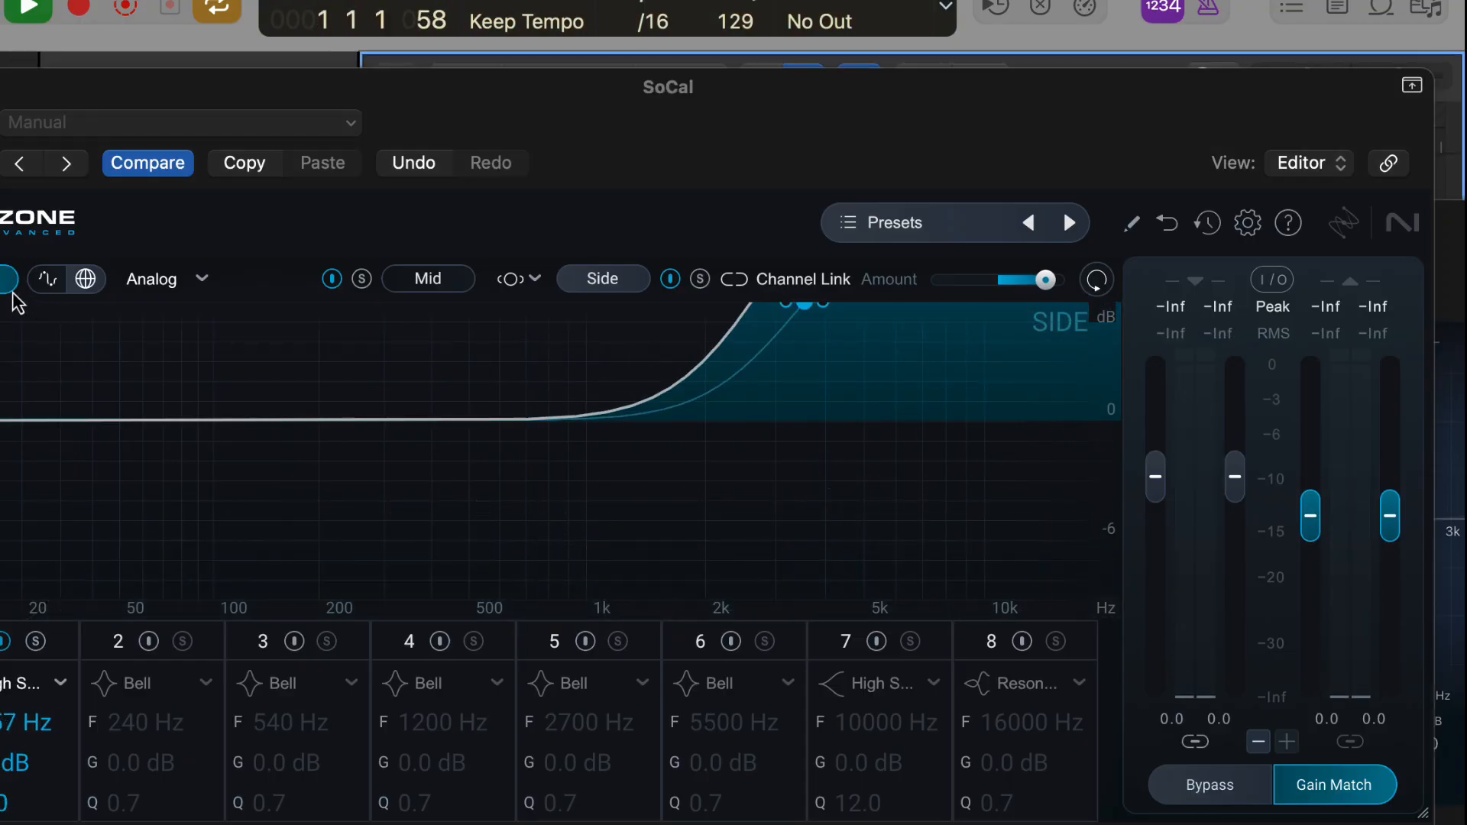
left_click(3, 279)
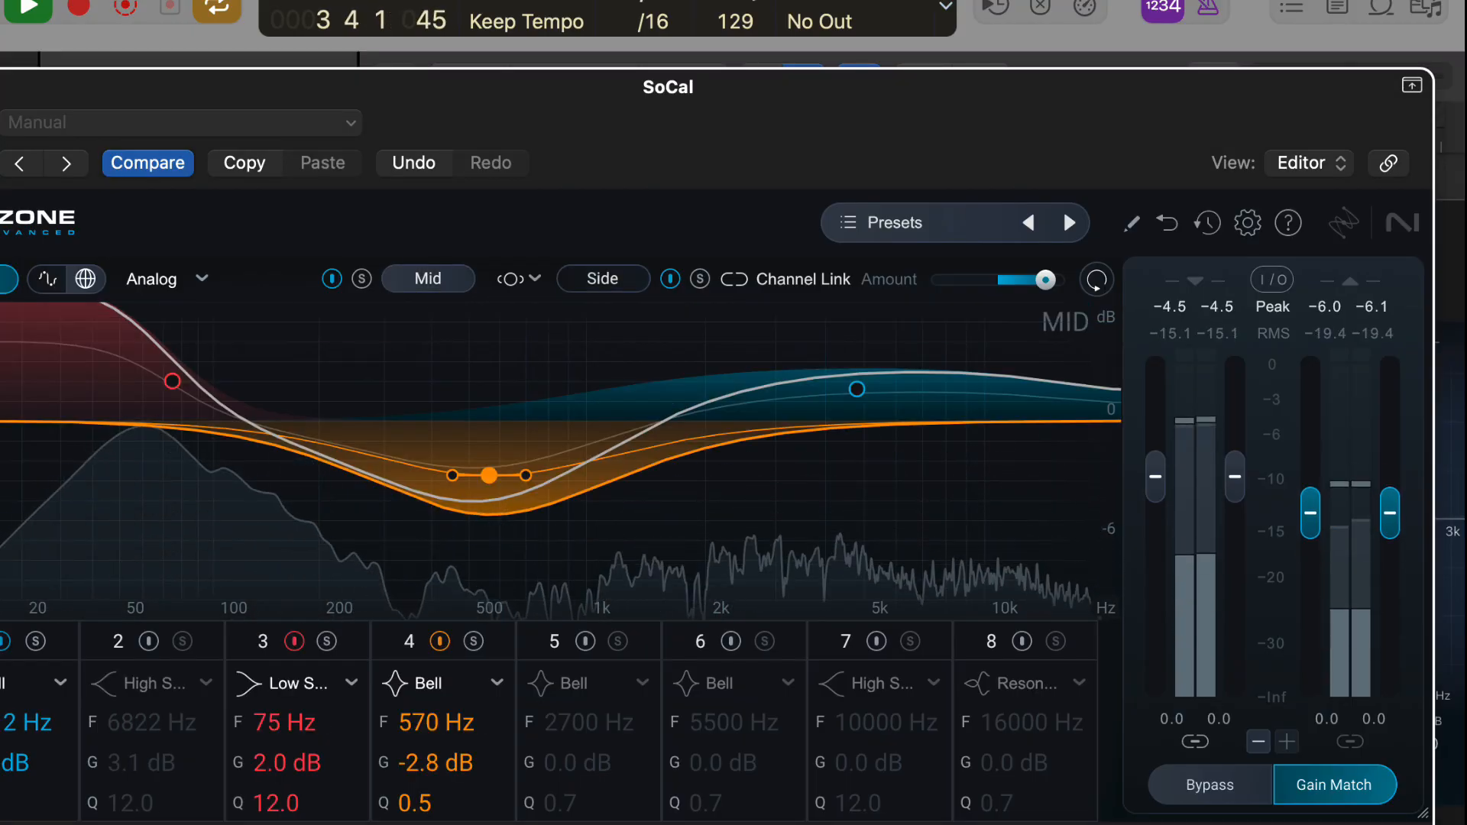
Narrow the Mid channel's 570 Hz bell cut to Q 12.0 and enable Channel Link.
left_click(531, 283)
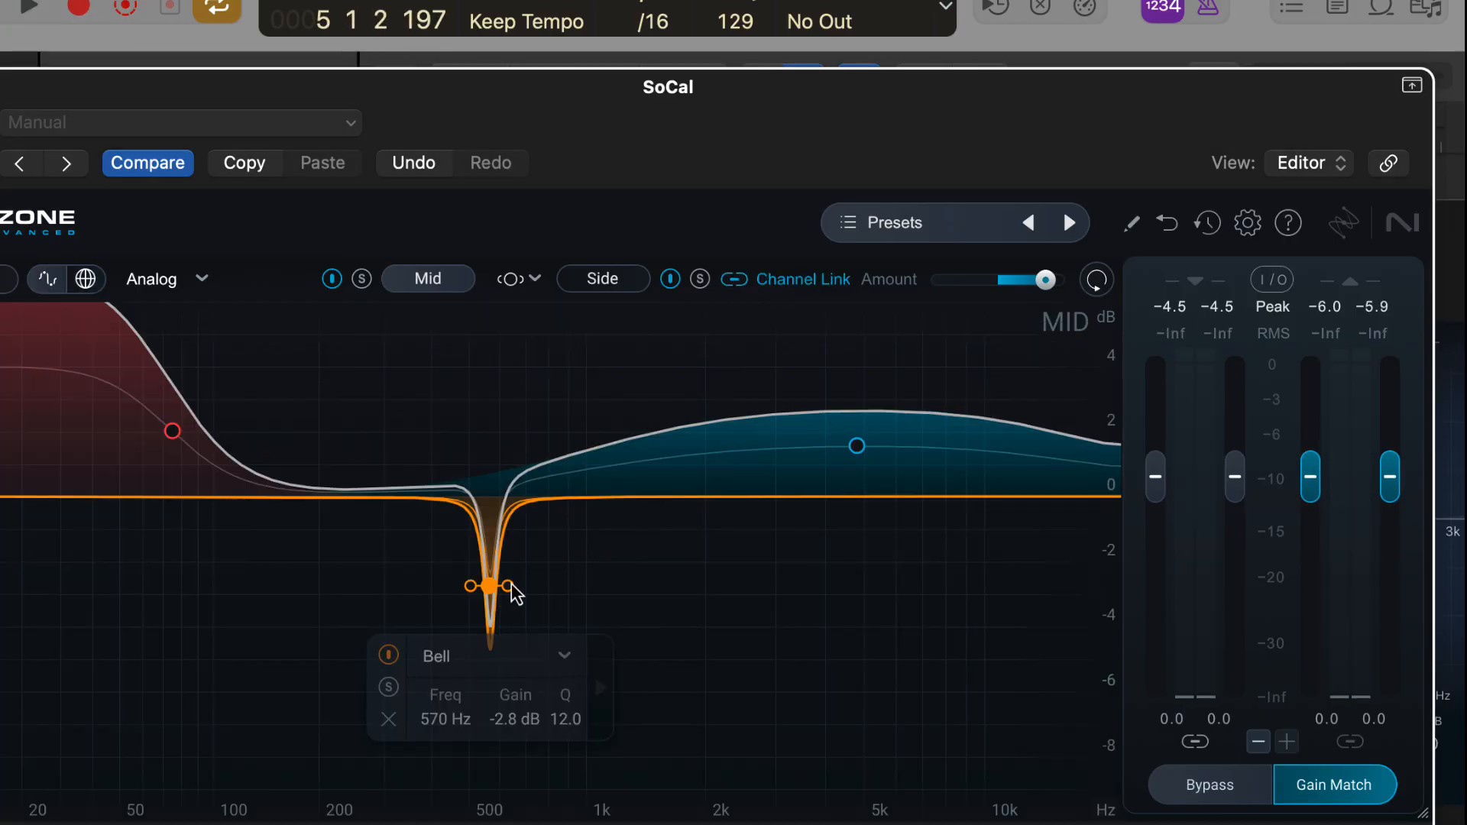
mouse_move(512, 585)
left_mouse_down()
mouse_move(557, 598)
mouse_move(513, 574)
left_mouse_up()
Switch the equalizer to Digital mode and change the 4812 Hz bell in band 1 to a Surgical High-Pass filter.
left_click(857, 446)
left_click(201, 280)
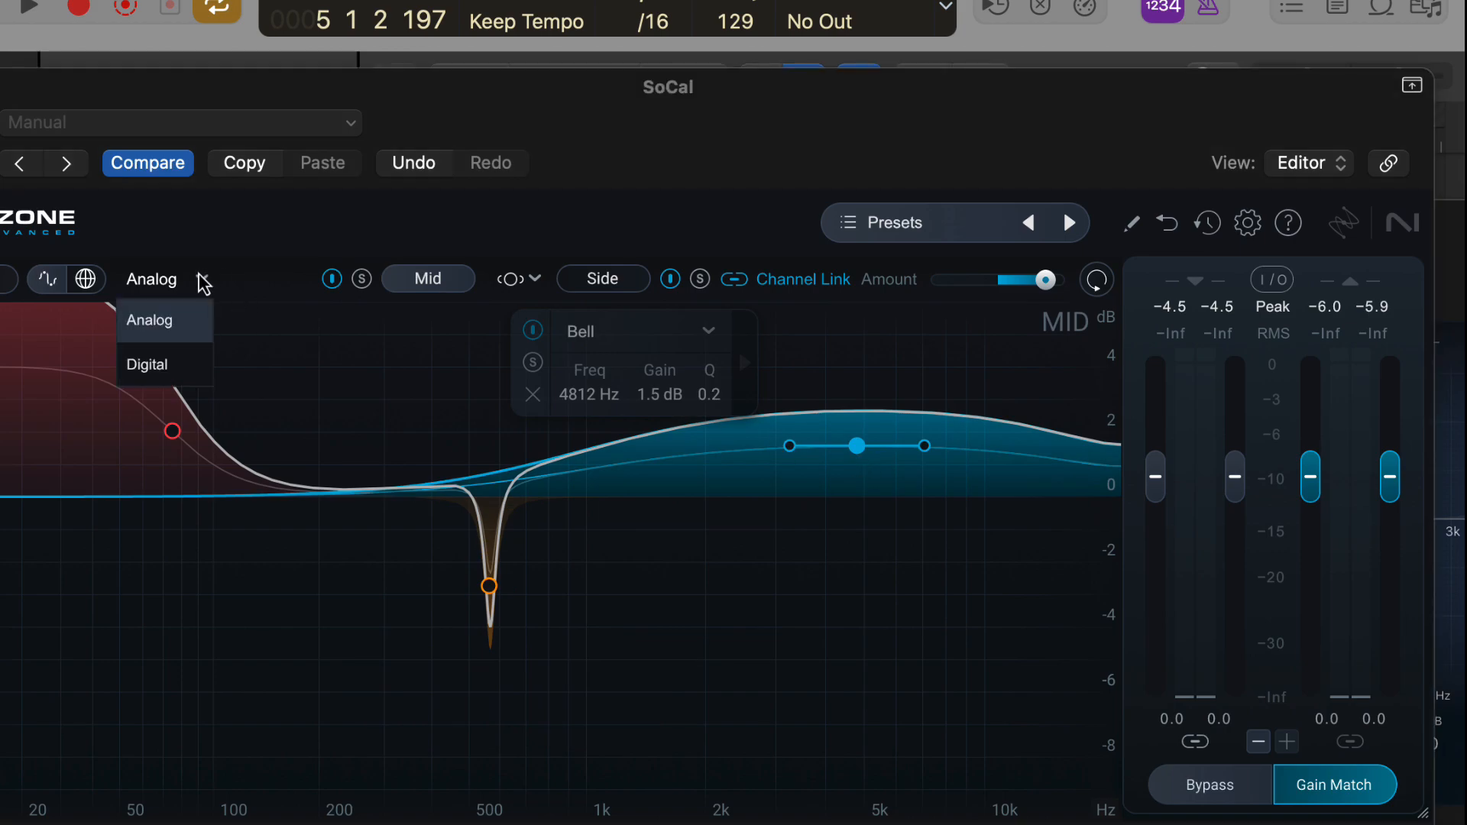
left_click(187, 365)
left_click(710, 334)
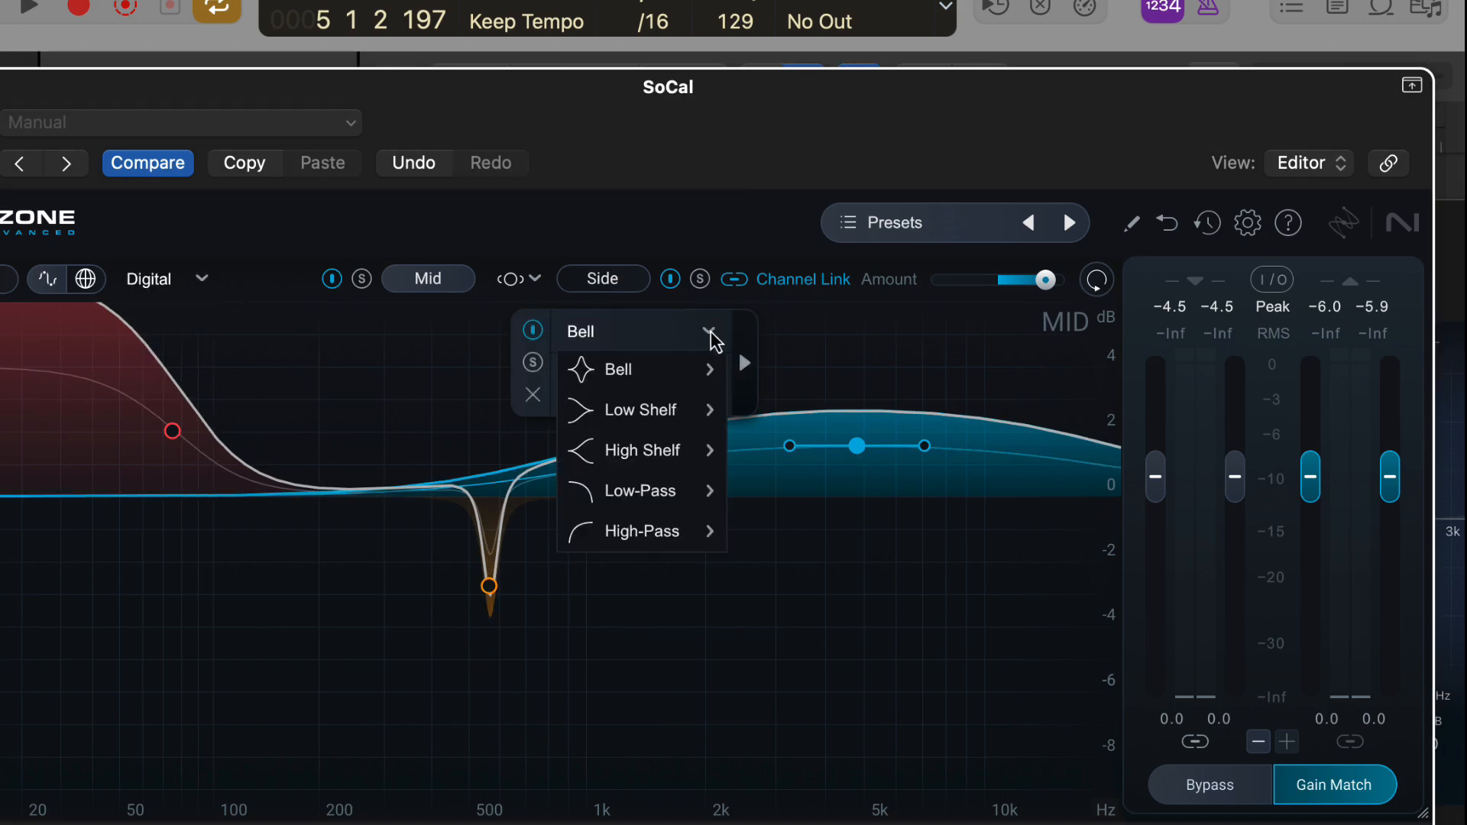
mouse_move(677, 530)
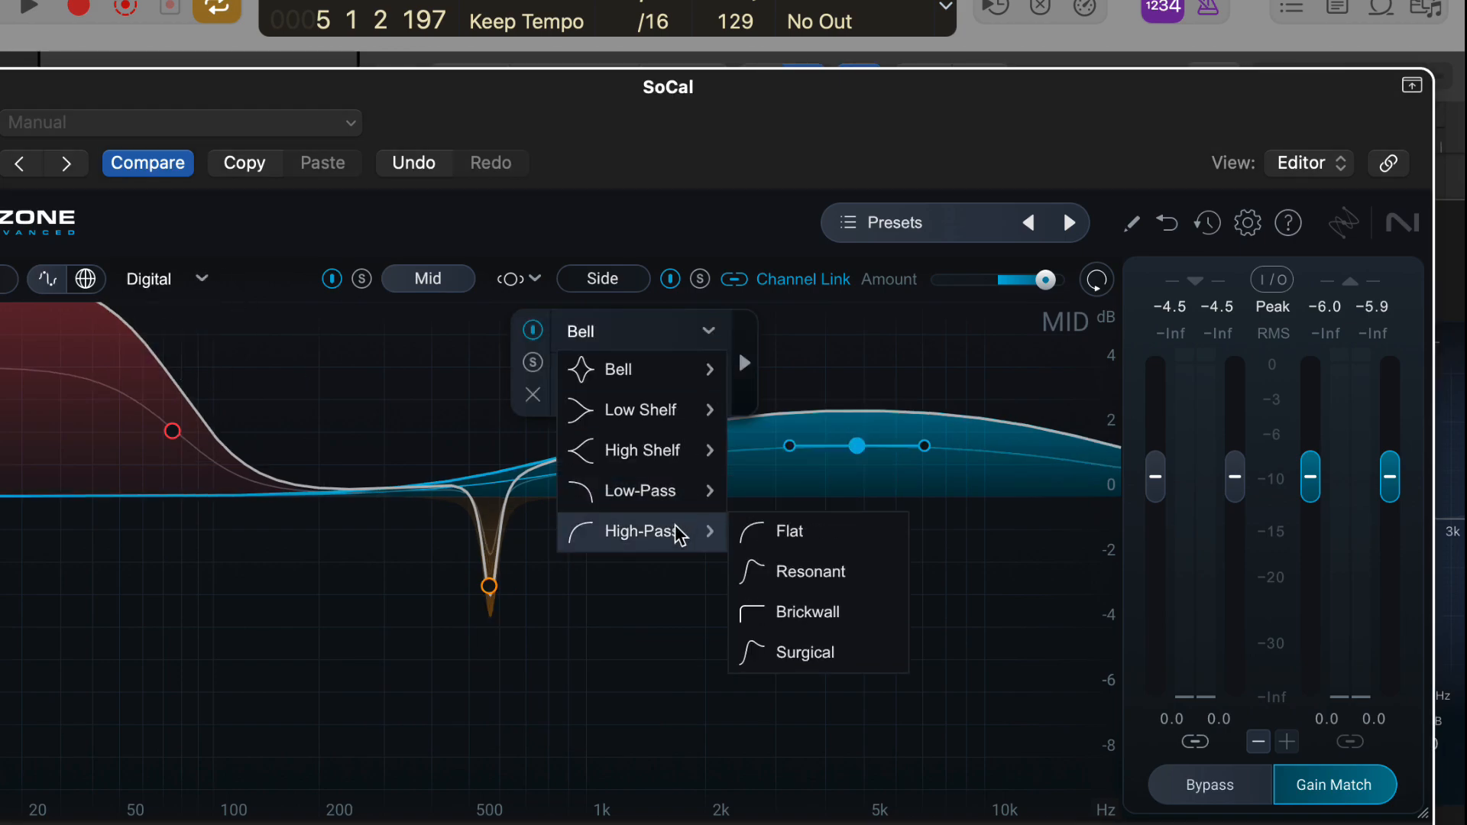
left_click(795, 654)
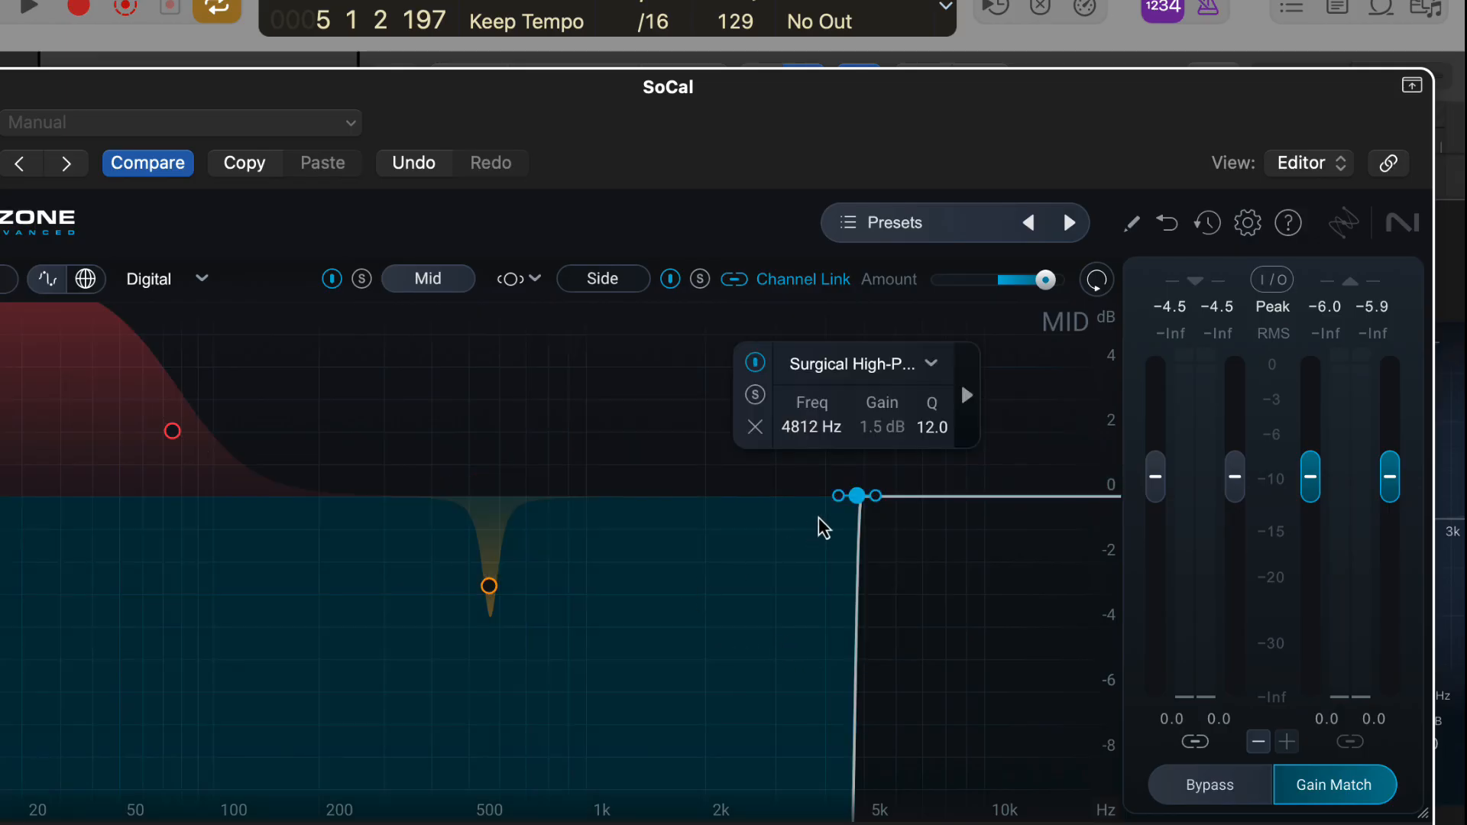
Lower the high-pass cutoff to between 1 and 2 kHz and make its slope gentler.
left_click_drag(857, 496, 712, 512)
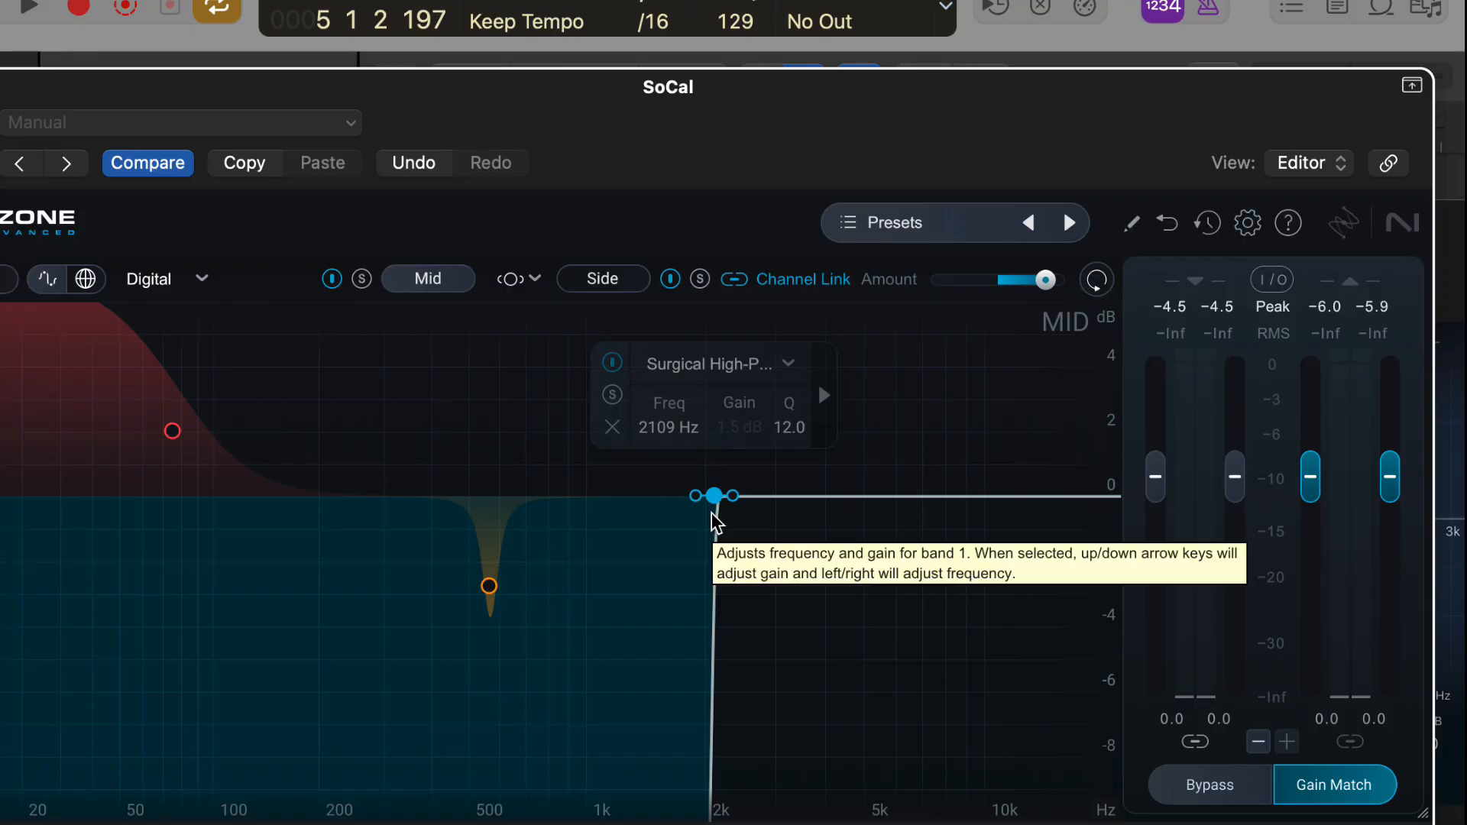
left_click_drag(733, 496, 804, 513)
mouse_move(651, 498)
left_mouse_down()
mouse_move(719, 497)
mouse_move(393, 505)
mouse_move(647, 466)
mouse_move(868, 498)
mouse_move(639, 496)
left_mouse_up()
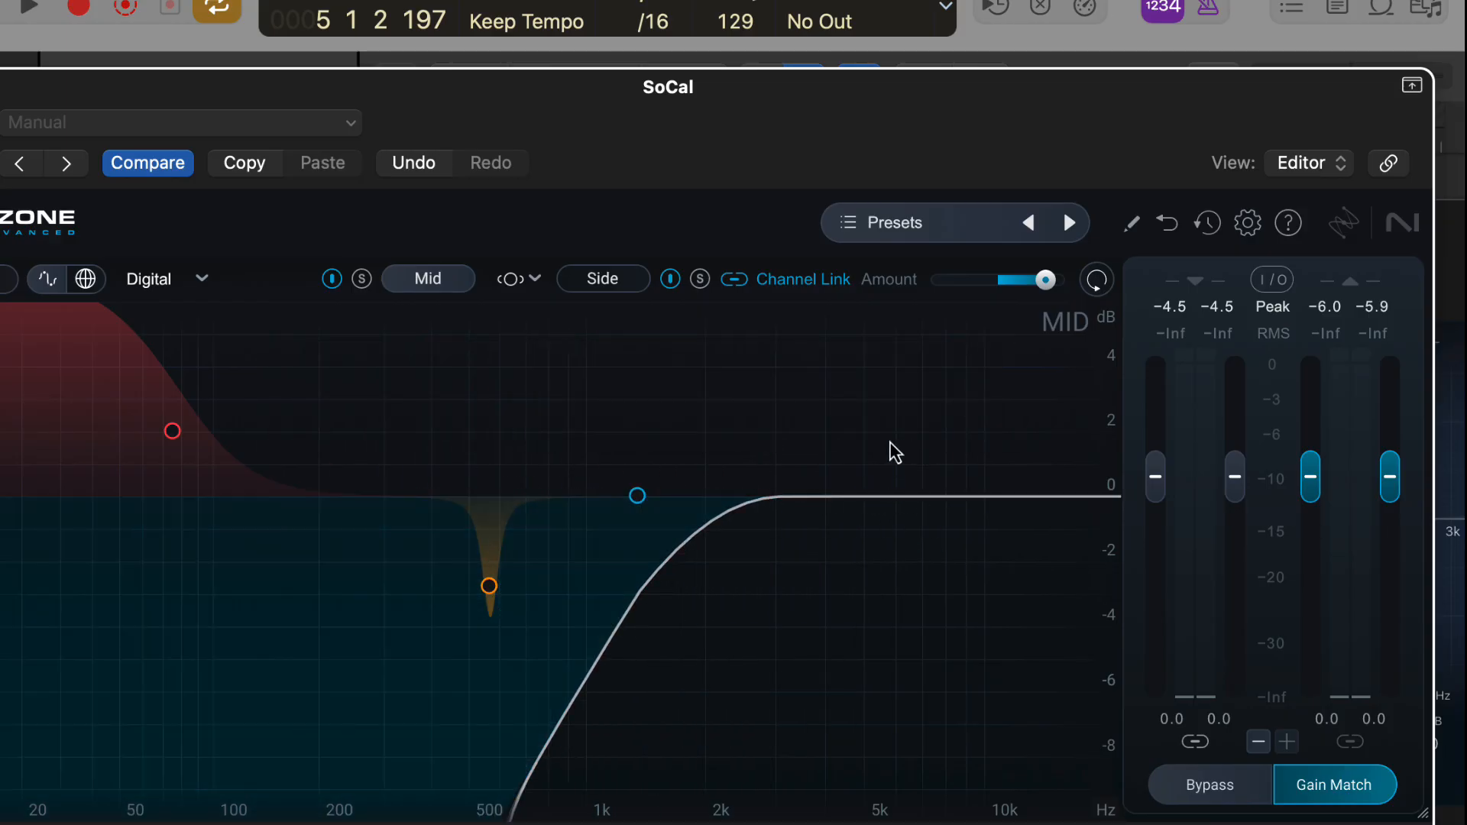